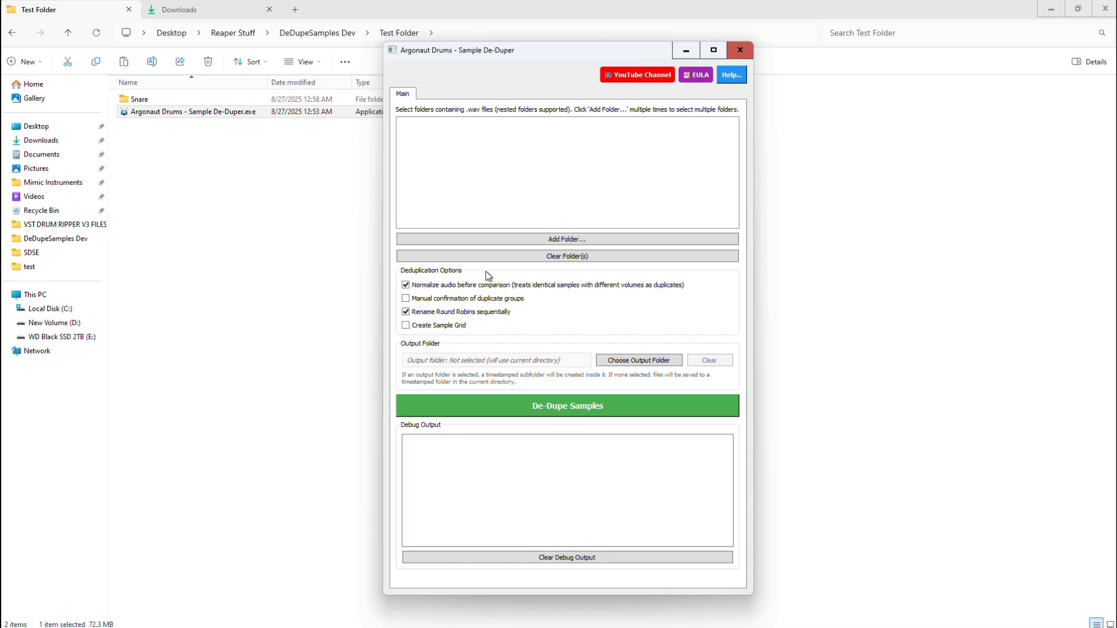
- Add the SnareCenter (10x8) folder inside Snare as the sample source and enable manual duplicate confirmation and sample grid creation
left_click(578, 240)
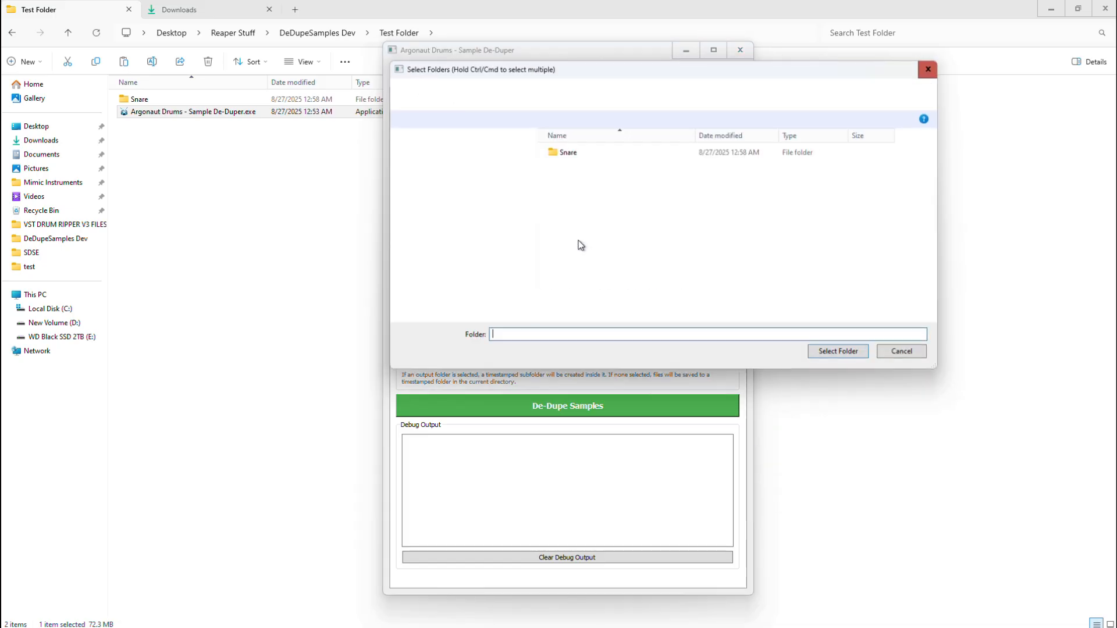
double_click(563, 152)
left_click(587, 162)
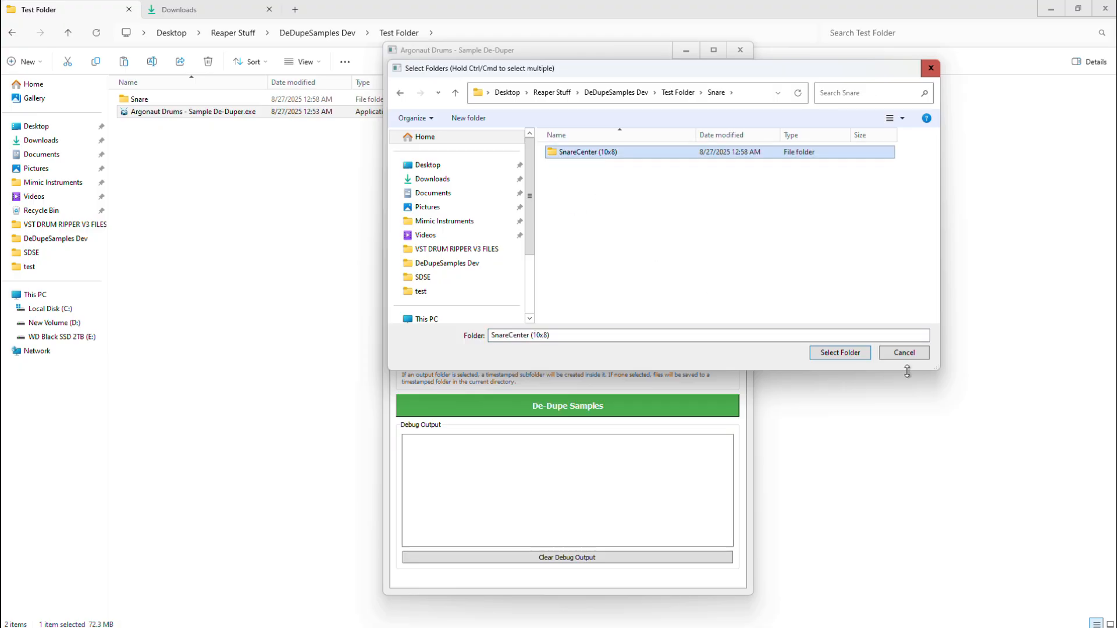
left_click(859, 356)
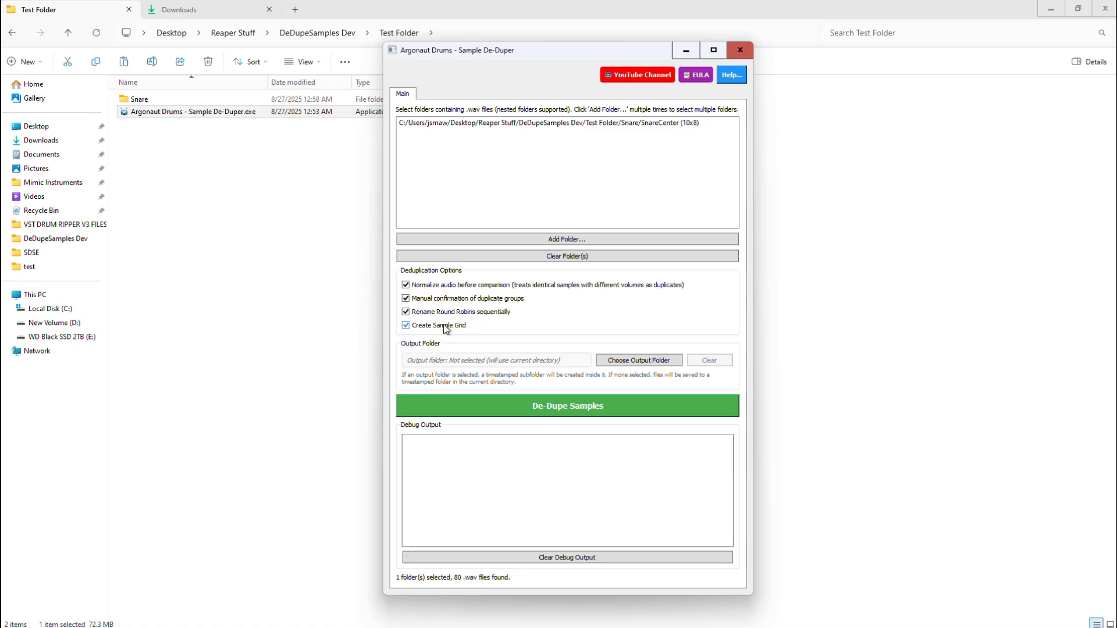
- Create a folder named Test Output inside Test Folder and set it as the output folder for the de-duplicated samples
mouse_move(482, 289)
left_click(634, 361)
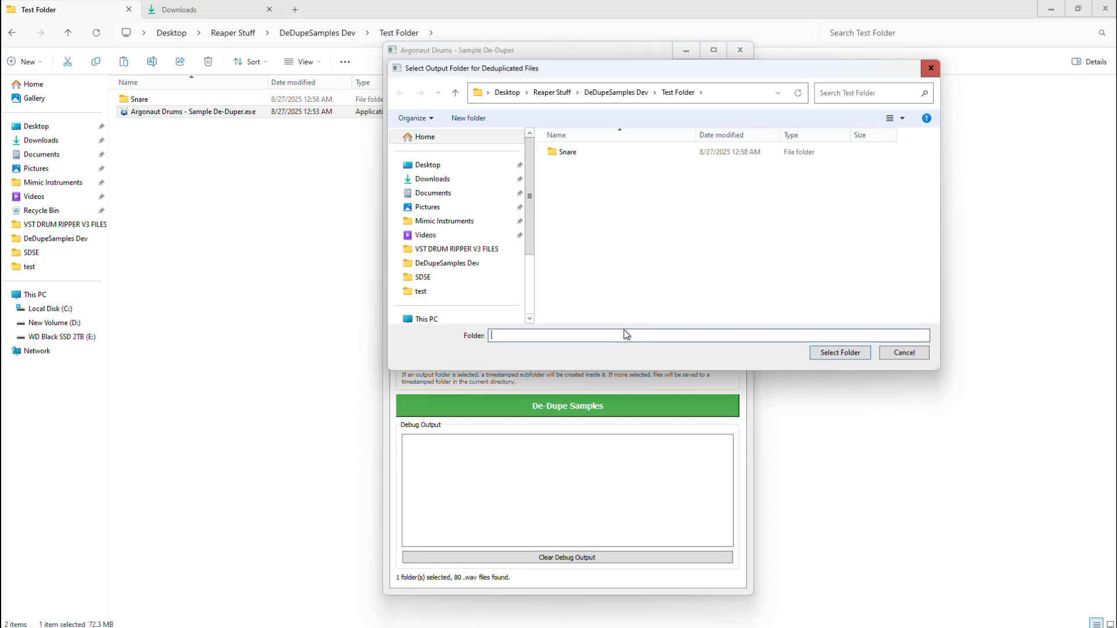
right_click(600, 182)
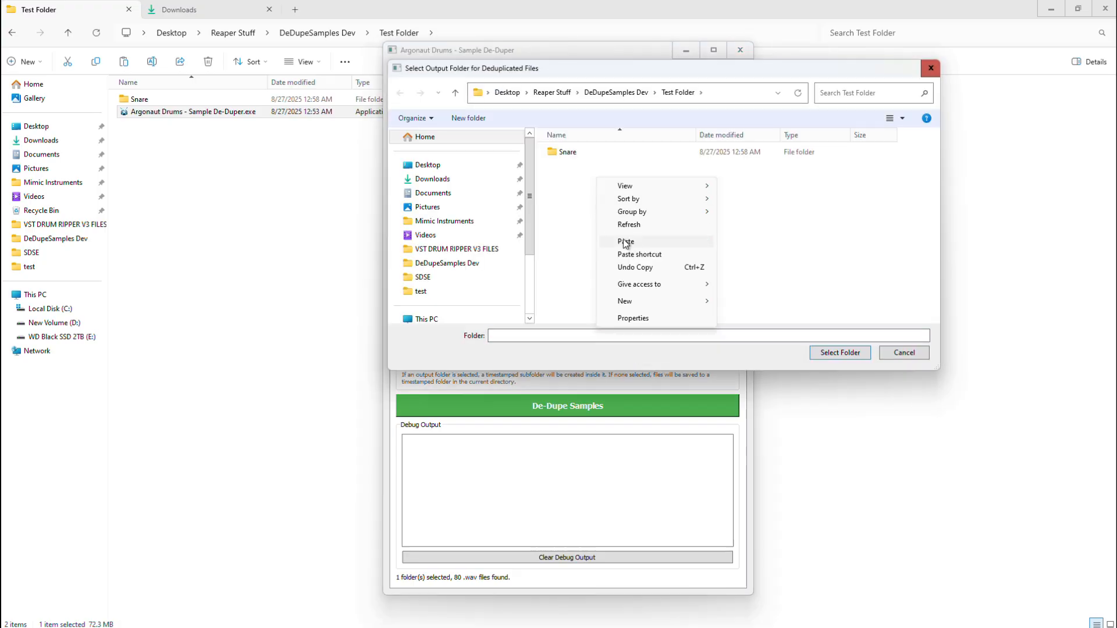
mouse_move(681, 301)
left_click(737, 302)
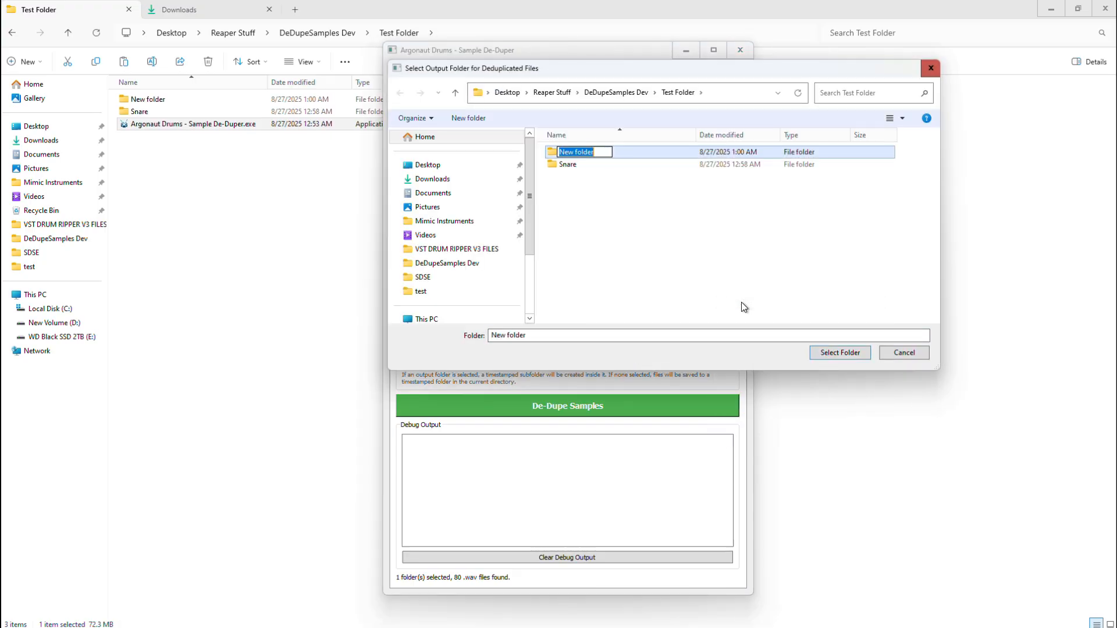
type("Test Output")
key("Return")
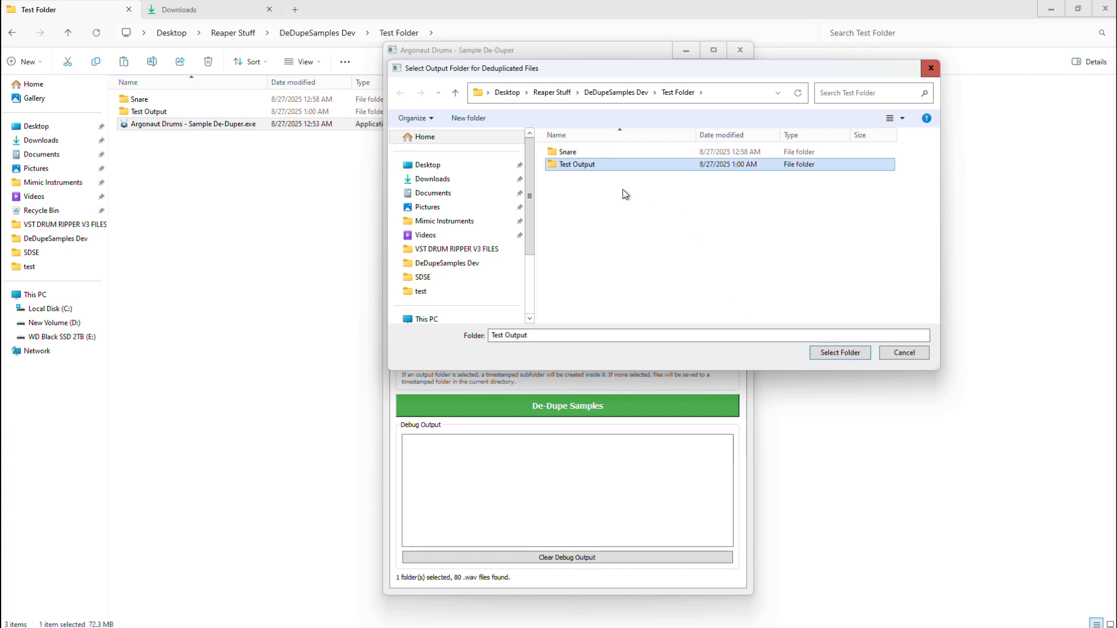
left_click(839, 353)
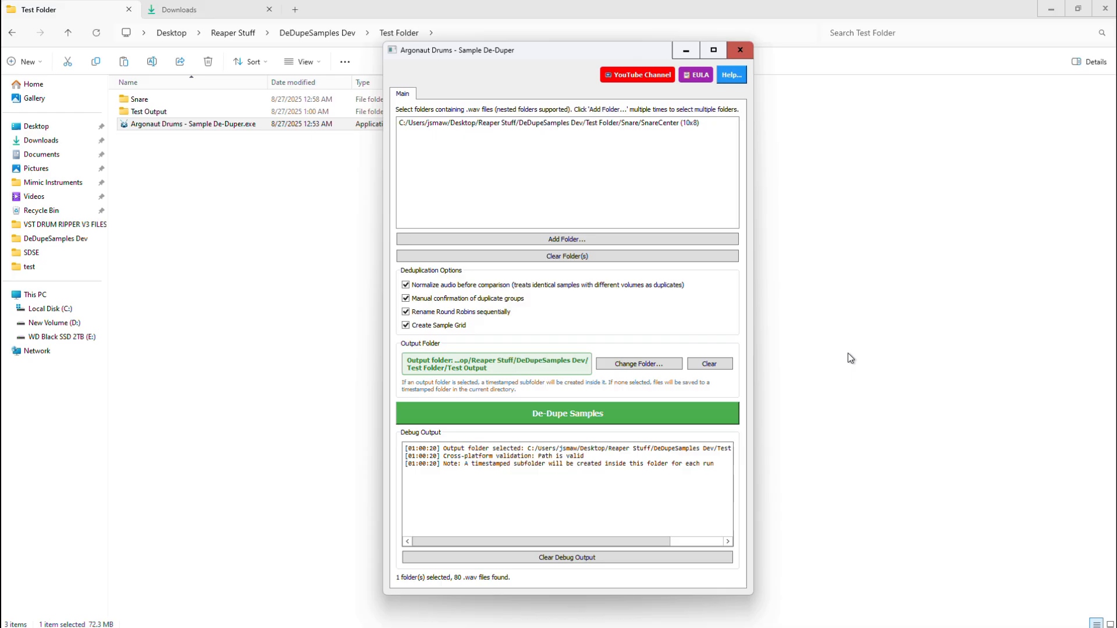
- Run the de-duplication and compare a short section of the first group's waveforms as a direct overlay
left_click(550, 413)
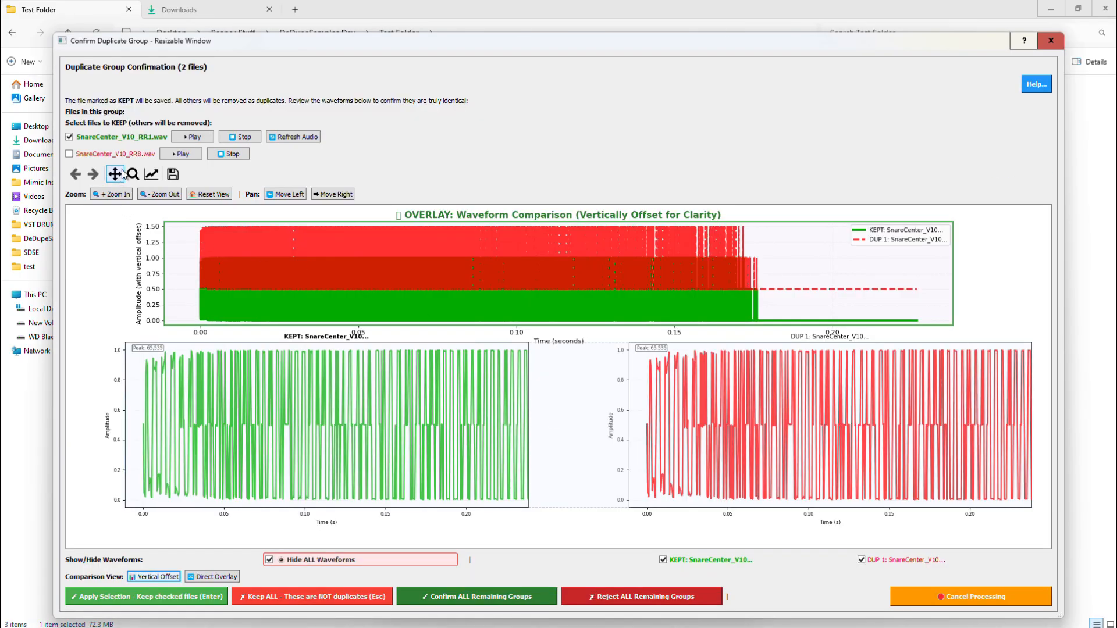
left_click(133, 174)
left_click_drag(303, 224, 361, 324)
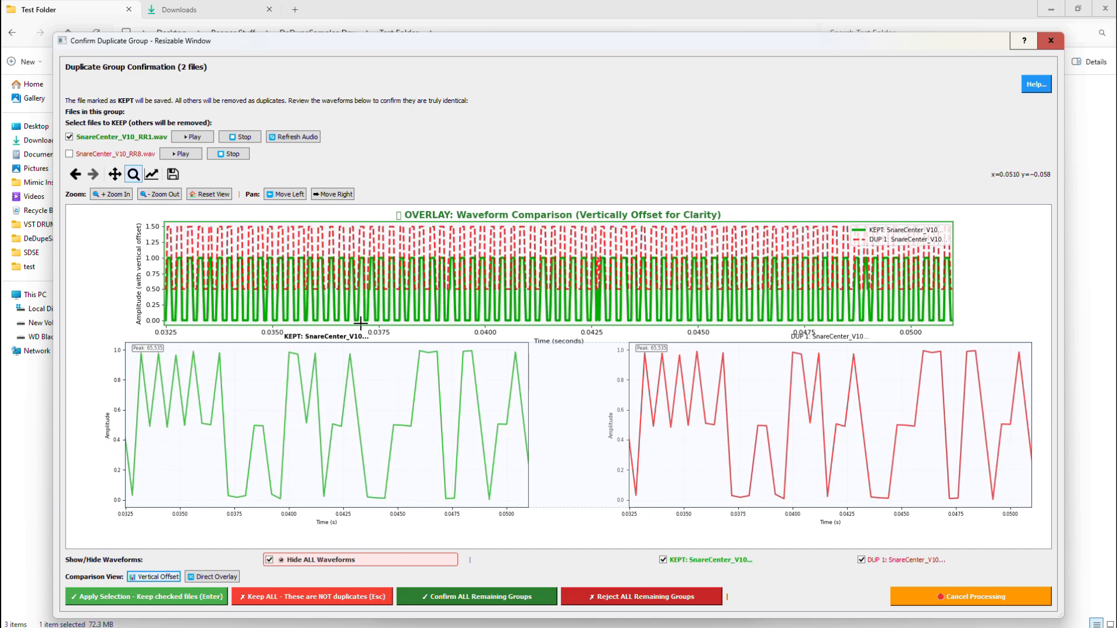
left_click(124, 199)
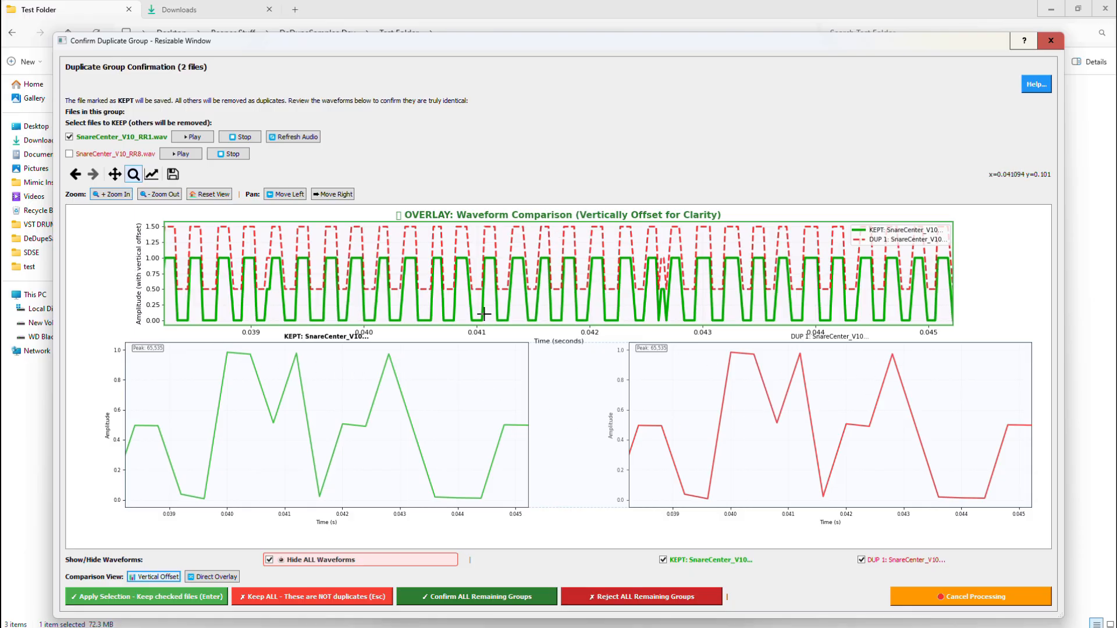
left_click(213, 577)
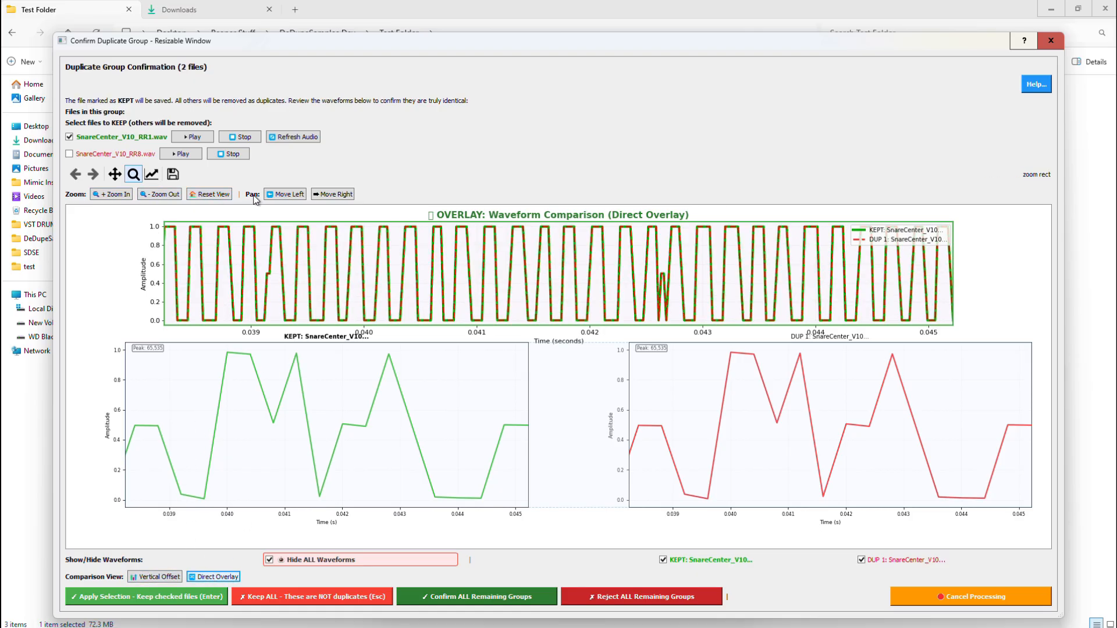
- Examine whether the two overlaid snare waveforms match further along the timeline
left_click(351, 196)
left_click(351, 195)
left_click(350, 195)
left_click(350, 196)
left_click(351, 196)
left_click(351, 196)
left_click(351, 195)
left_click(350, 196)
left_click(351, 195)
left_click(351, 195)
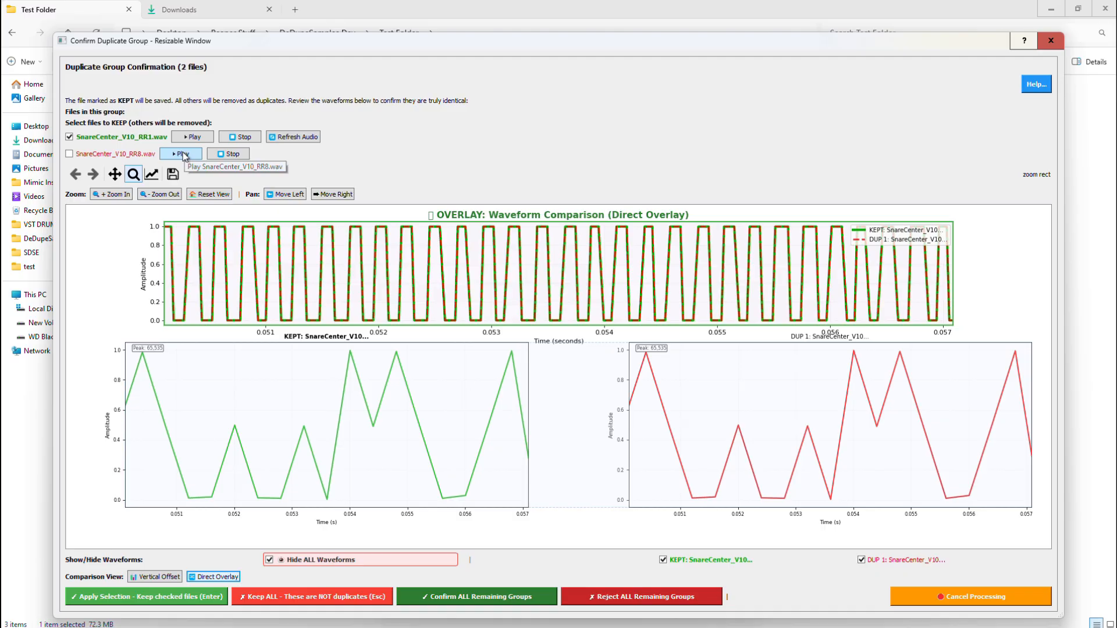
- Keep both SnareCenter_V10_RR1.wav and SnareCenter_V10_RR8.wav, and confirm all remaining duplicate groups
left_click(70, 155)
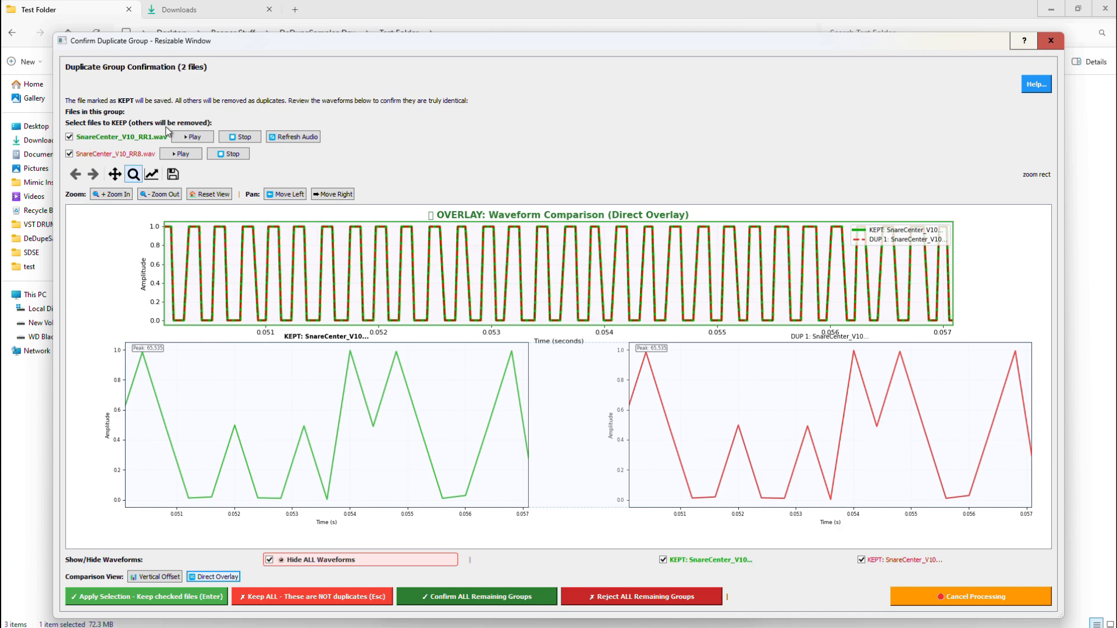
left_click(159, 601)
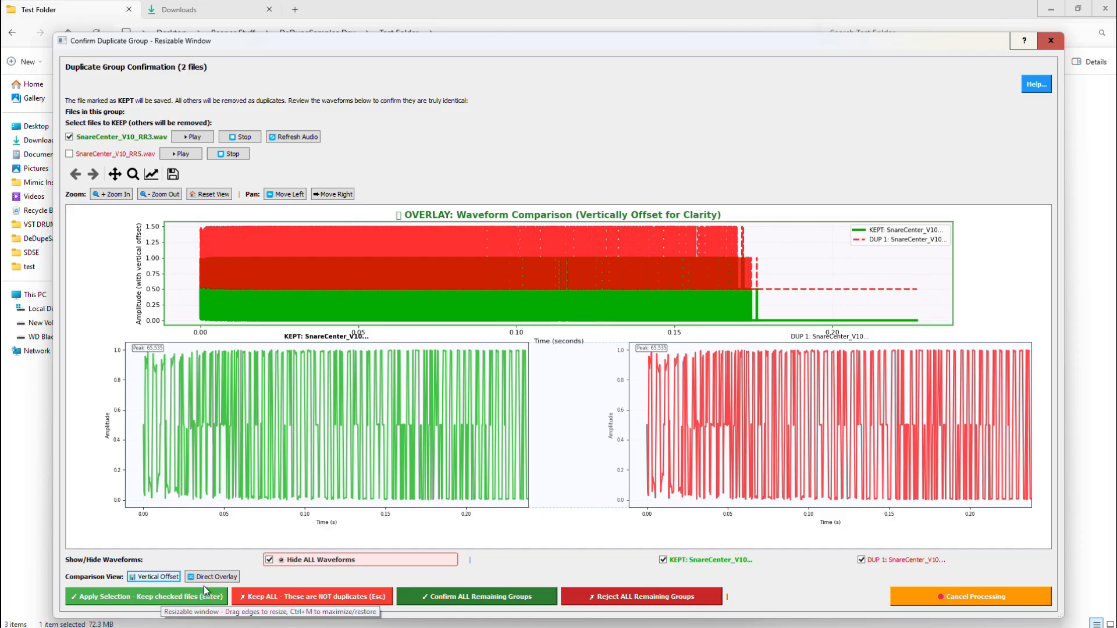
left_click(498, 599)
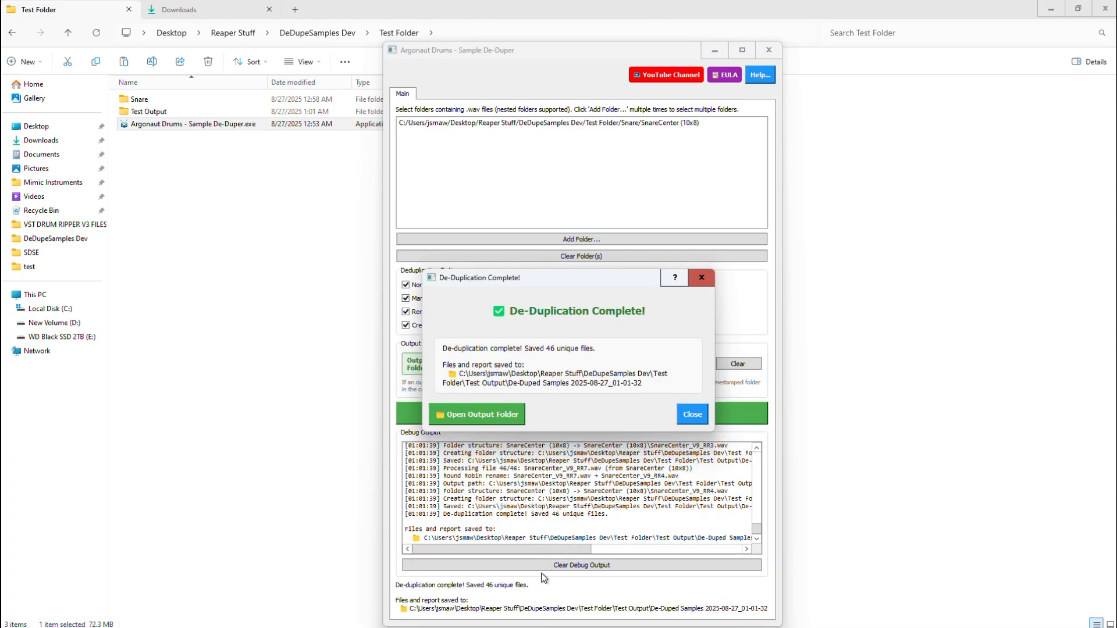
- Open DeDuplication_Report.txt from the output folder and review its settings, totals and duplicate groups
left_click(476, 419)
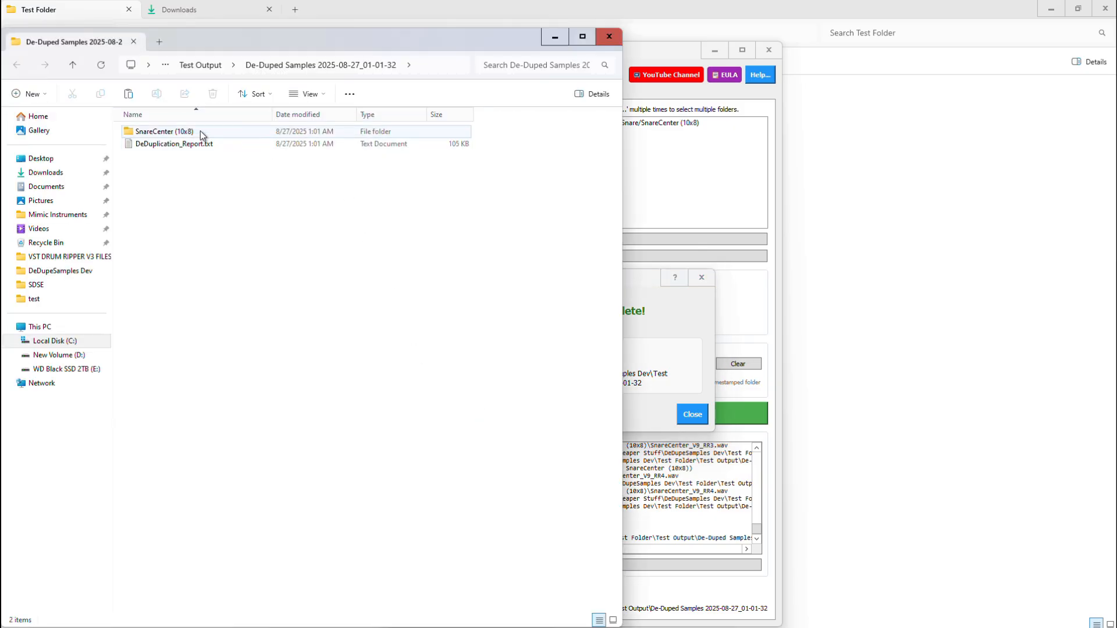
left_click(193, 144)
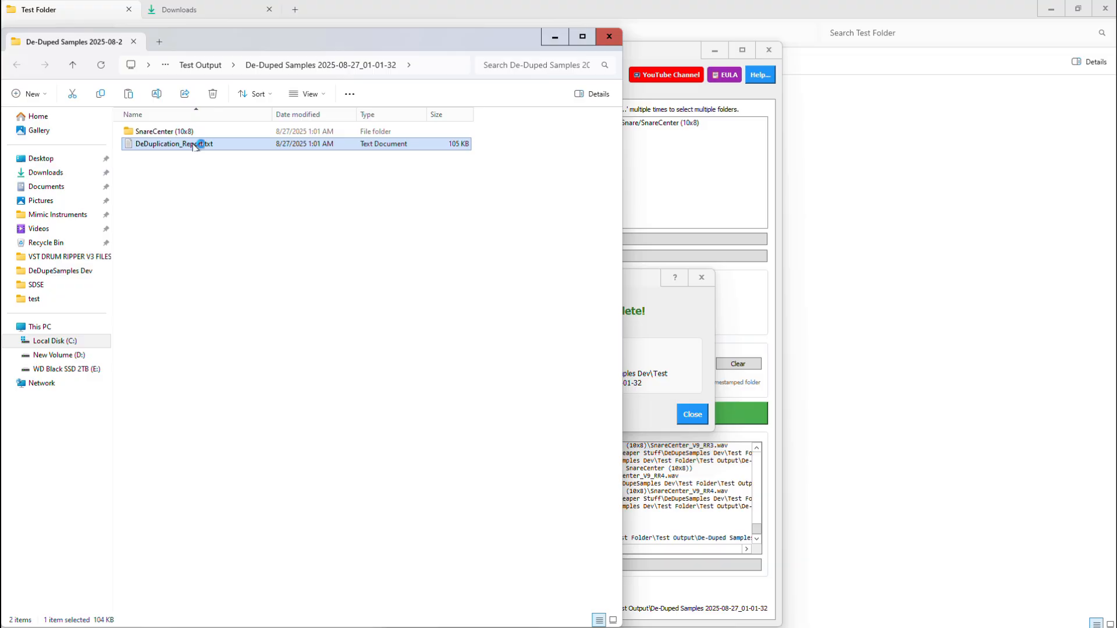
double_click(193, 144)
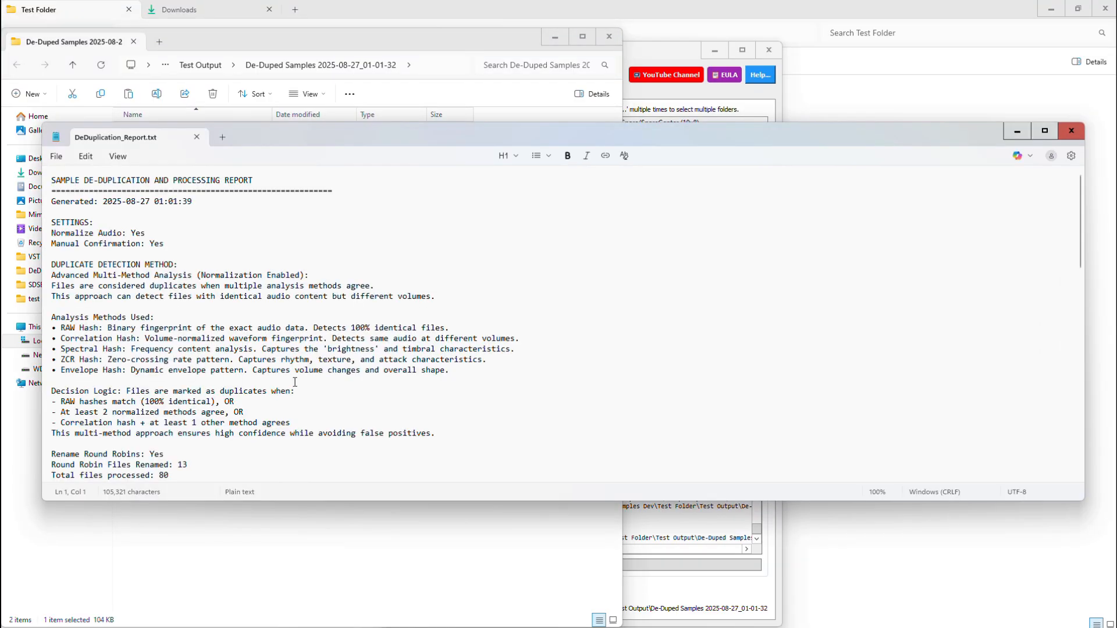
left_click(1042, 131)
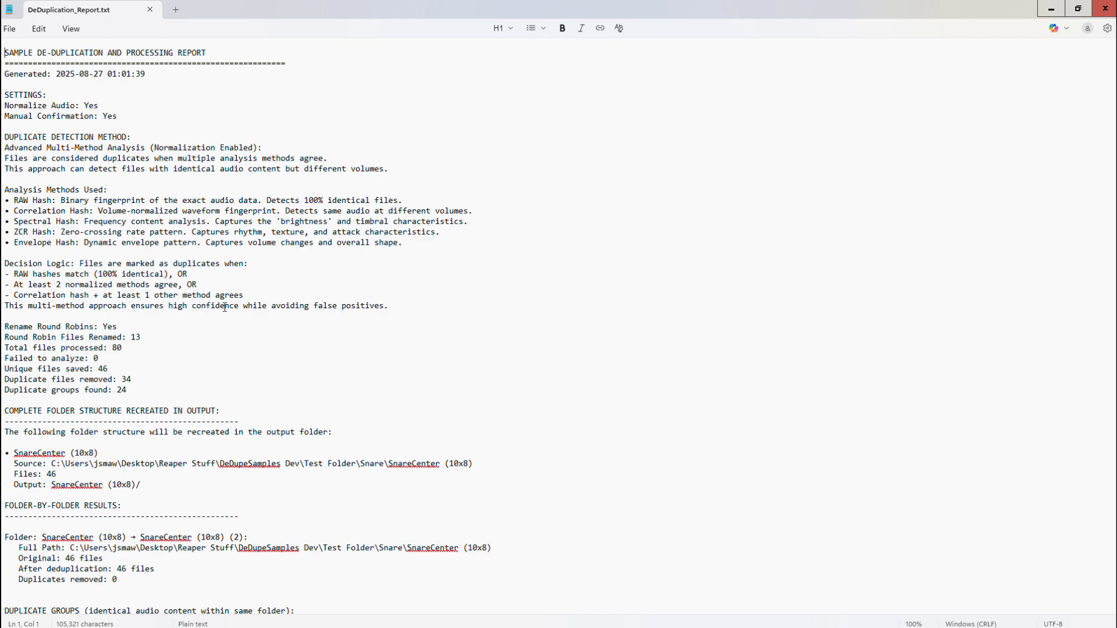
scroll(211, 380, "down", 7)
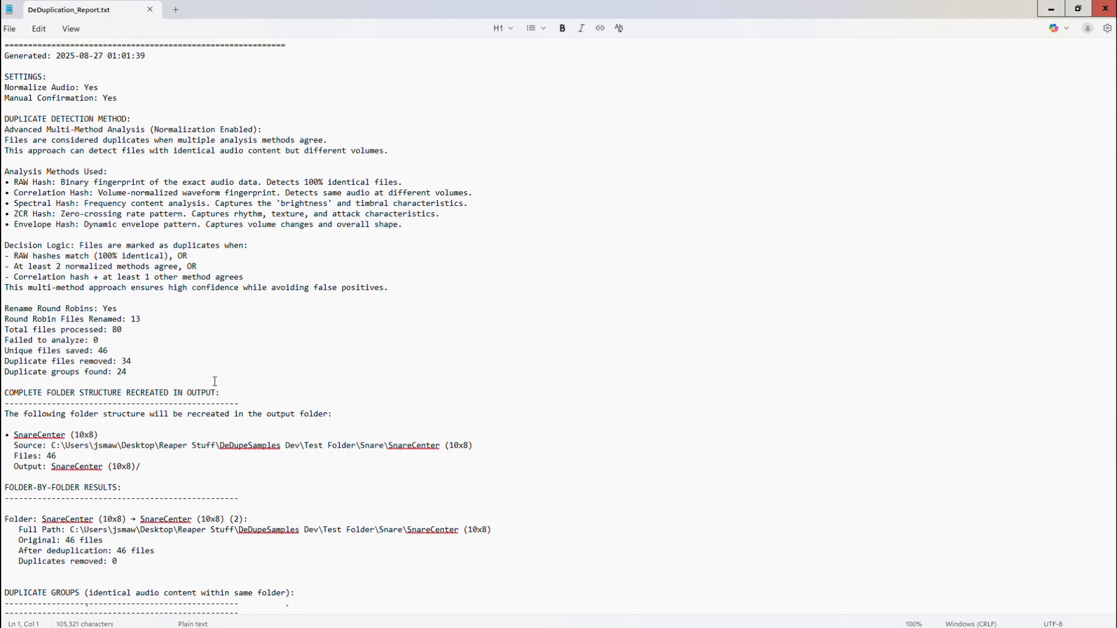
scroll(215, 385, "down", 7)
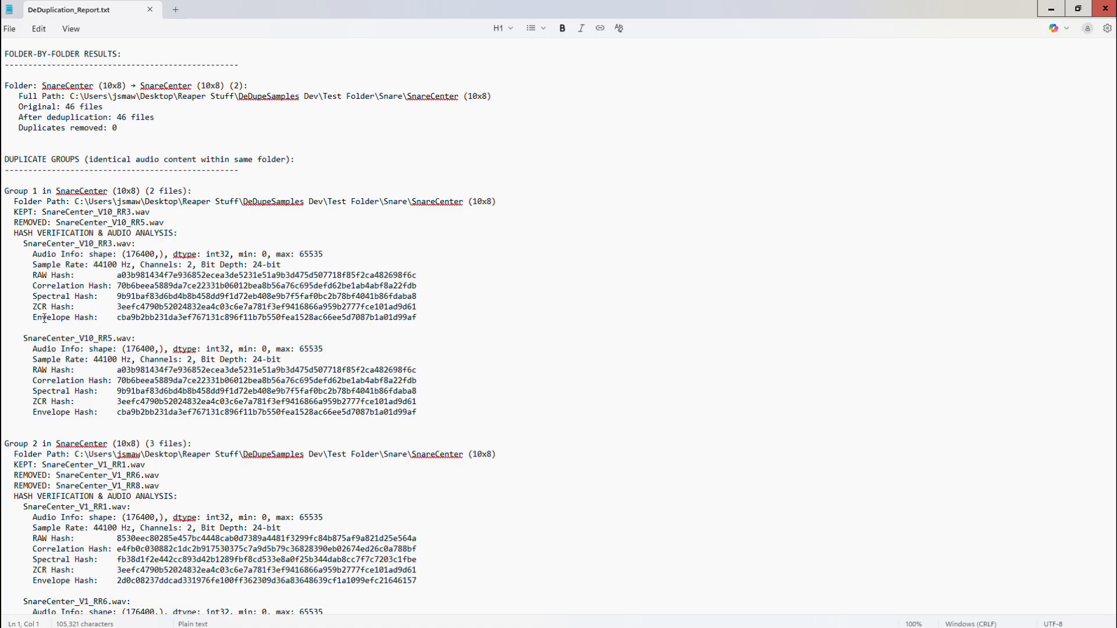
scroll(44, 321, "down", 9)
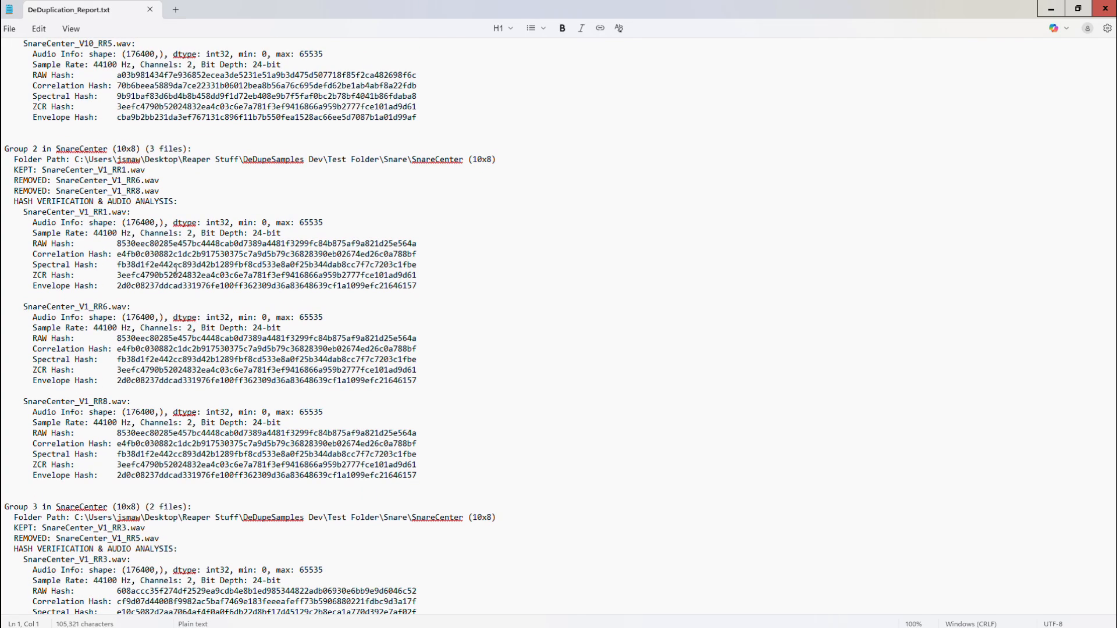
left_click(1105, 9)
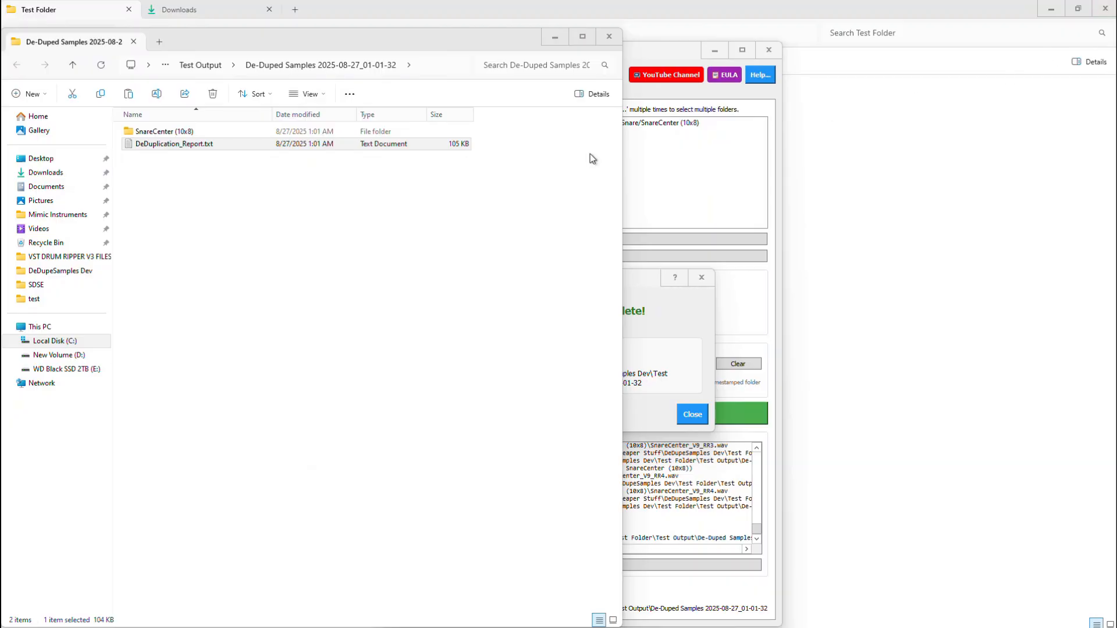
- Review the files in the output's SnareCenter (10x8) folder, sorted by name in descending order
double_click(164, 131)
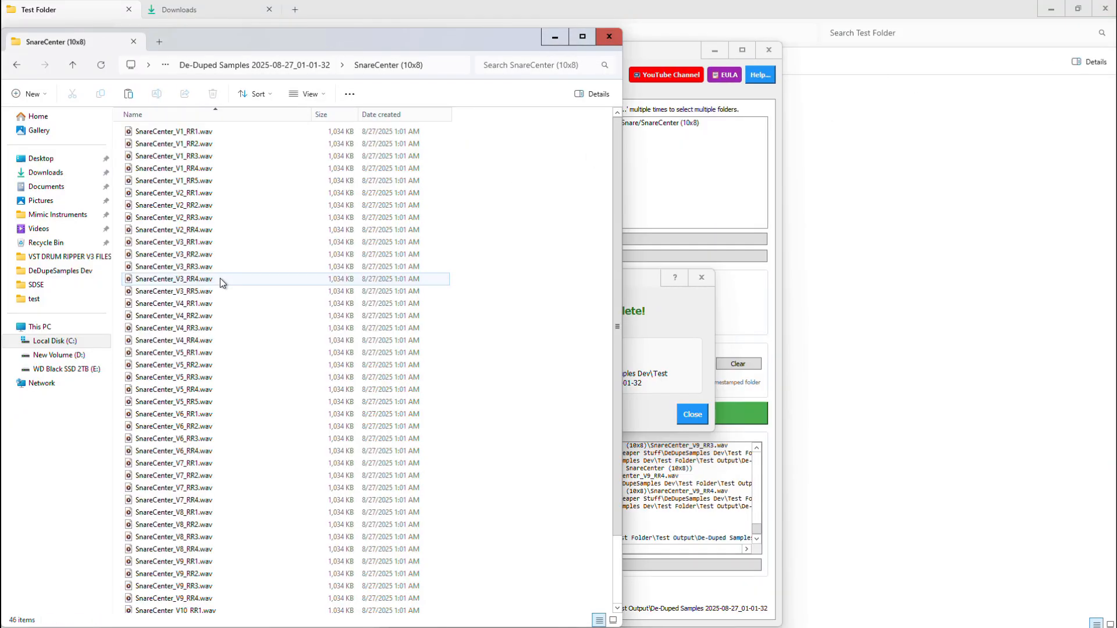
left_click(250, 115)
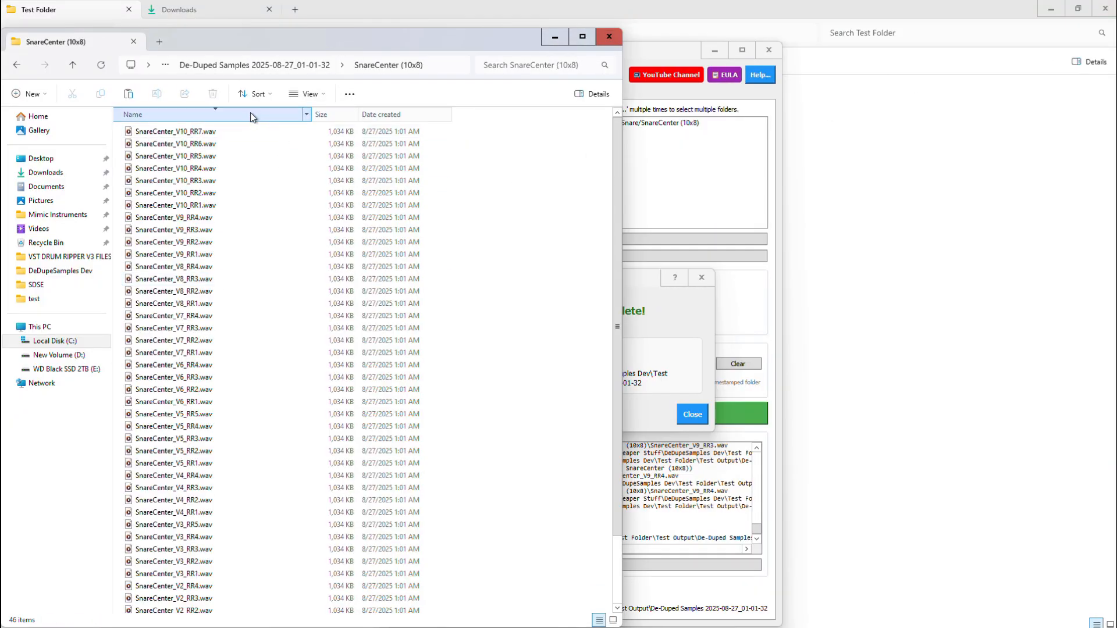
scroll(282, 254, "down", 2)
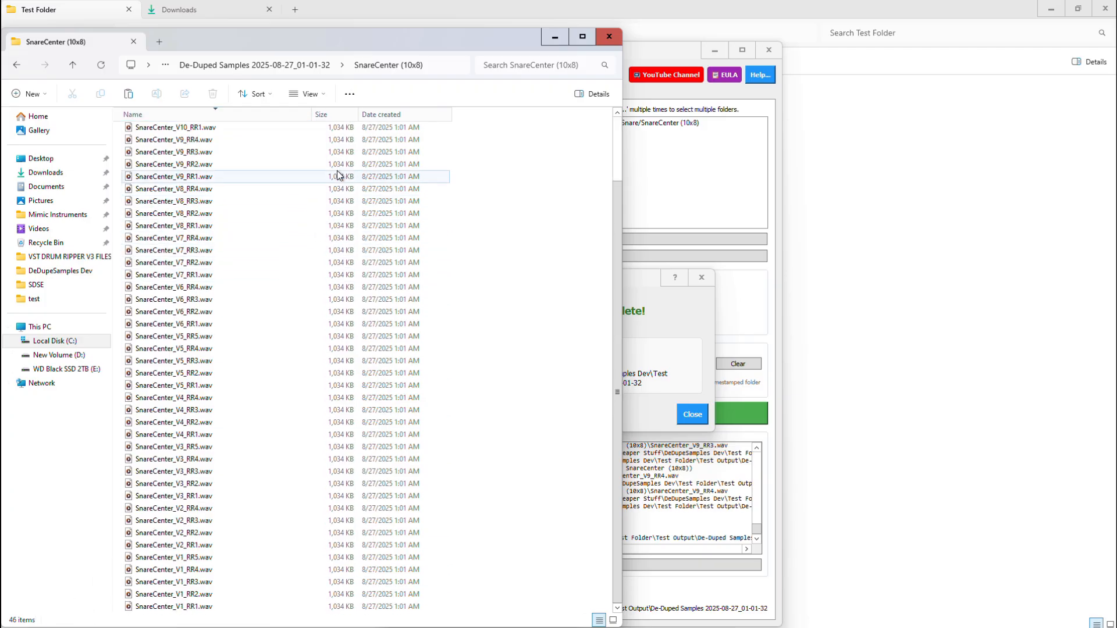
scroll(349, 171, "up", 2)
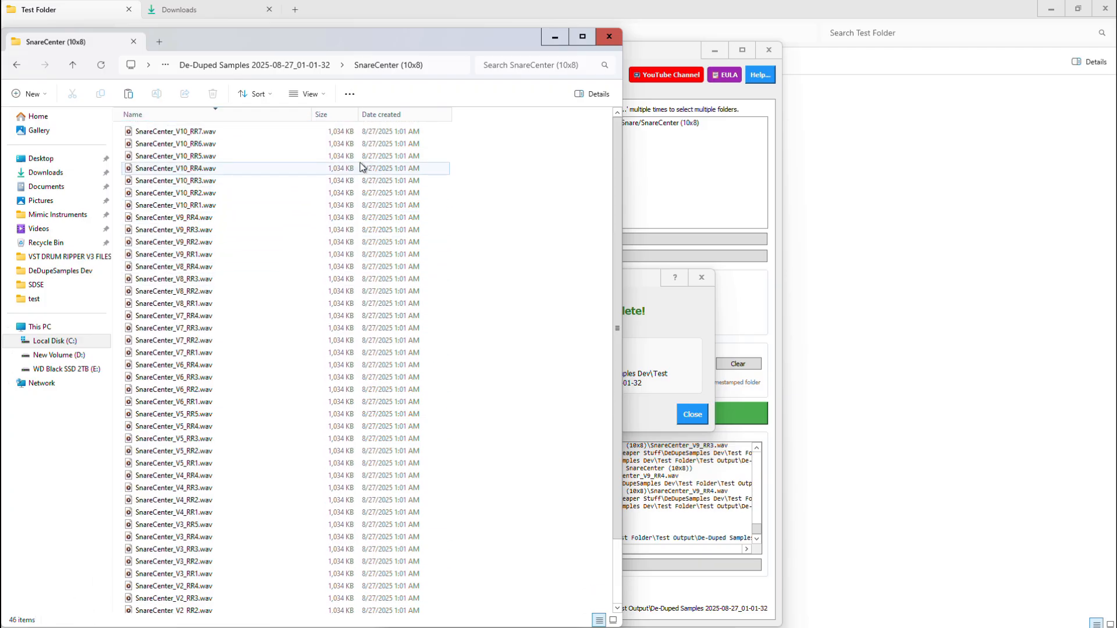
- Return to Sample De-Duper, dismiss the completion dialog, and widen and reposition the window to show all columns of the sample grid
left_click(647, 54)
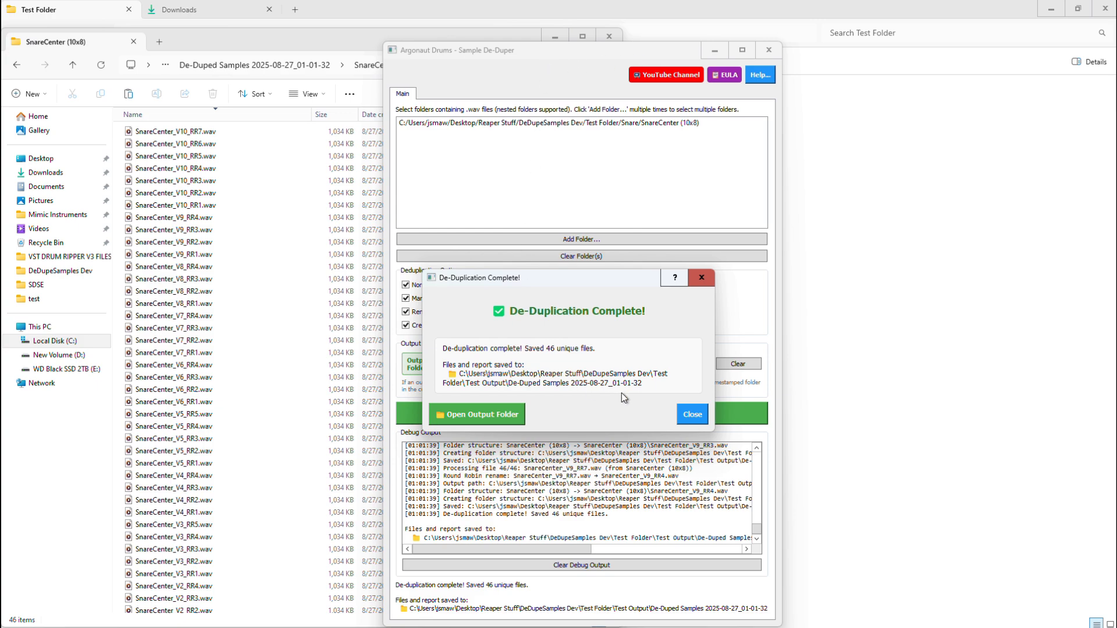
left_click(691, 415)
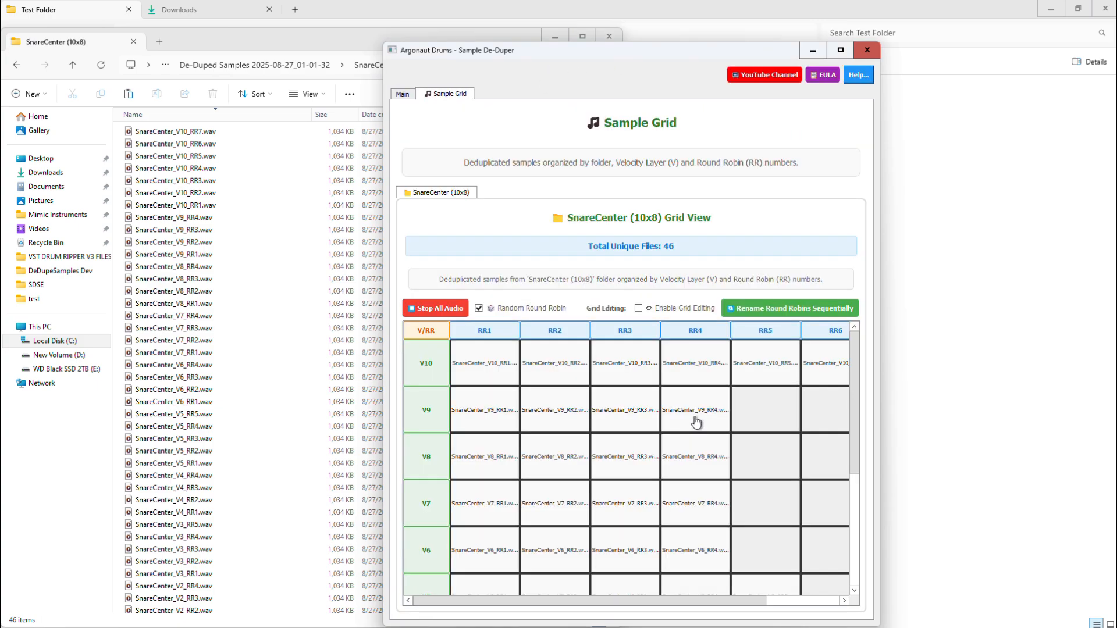
left_click_drag(881, 267, 1114, 252)
left_click_drag(710, 53, 588, 40)
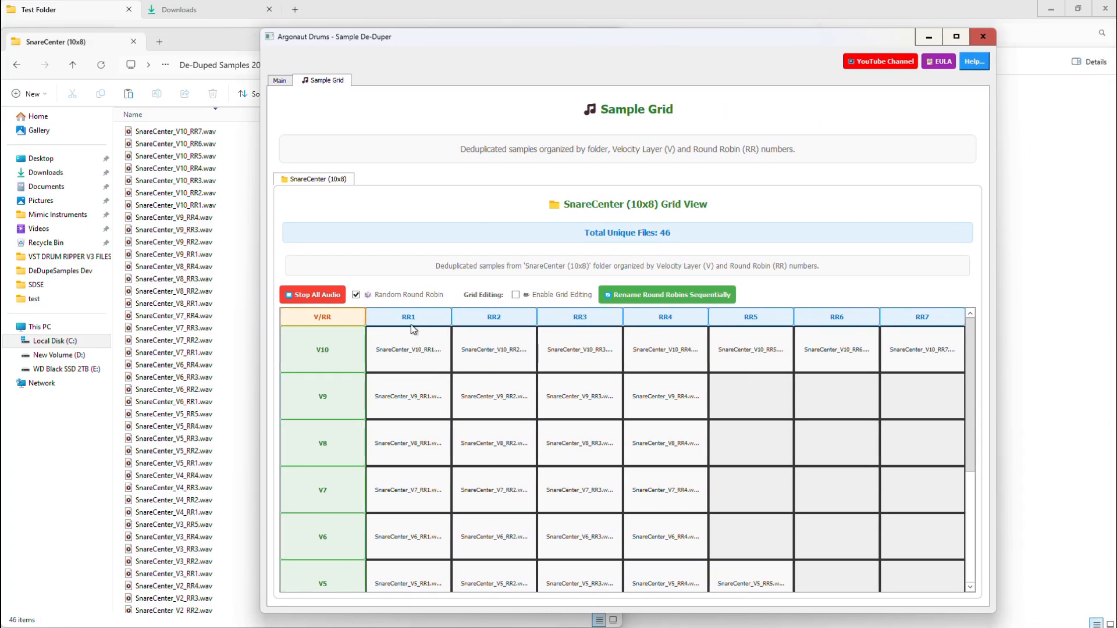
- Audition the velocity layers with random round robin, from V10 down to the lowest layer and back up to V10
left_click(319, 353)
left_click(319, 354)
left_click(319, 354)
left_click(319, 354)
left_click(319, 354)
left_click(318, 354)
left_click(319, 354)
left_click(313, 399)
left_click(313, 399)
left_click(313, 399)
left_click(313, 400)
left_click(313, 399)
left_click(313, 400)
left_click(309, 453)
left_click(309, 452)
left_click(309, 452)
left_click(310, 452)
left_click(303, 483)
left_click(304, 483)
left_click(304, 484)
left_click(304, 550)
left_click(305, 551)
left_click(314, 583)
left_click(314, 584)
scroll(318, 567, "down", 3)
left_click(320, 566)
left_click(320, 566)
left_click(321, 523)
left_click(326, 481)
left_click(331, 447)
left_click(343, 367)
scroll(344, 340, "up", 3)
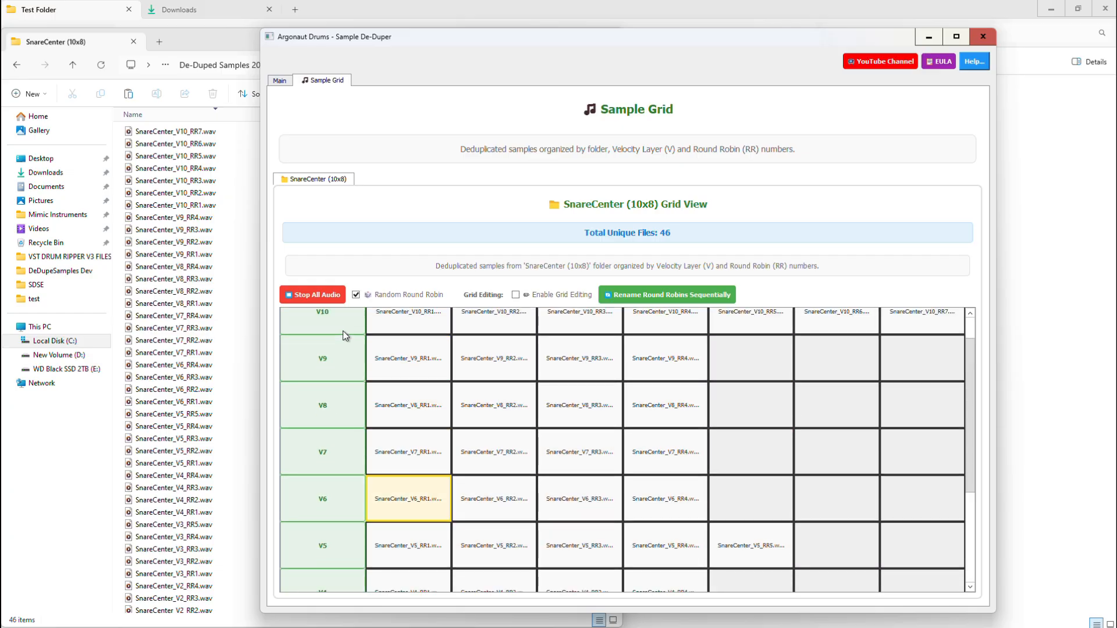
left_click(344, 330)
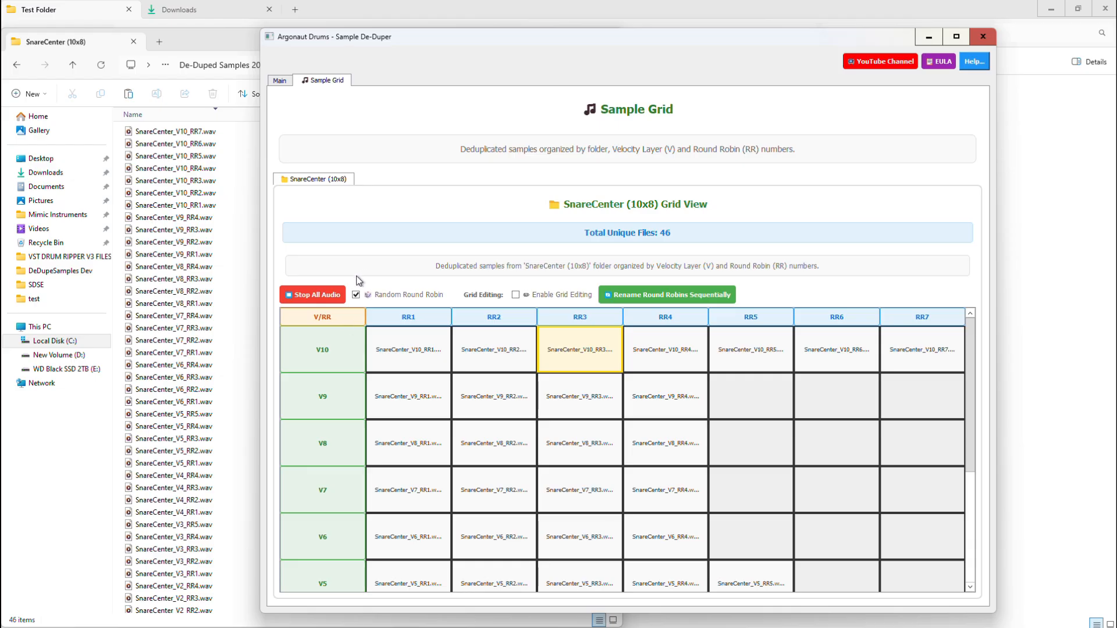
- With random round robin off, audition the RR1 and RR2 columns, followed by the V10, V9 and V8 velocity rows
left_click(422, 320)
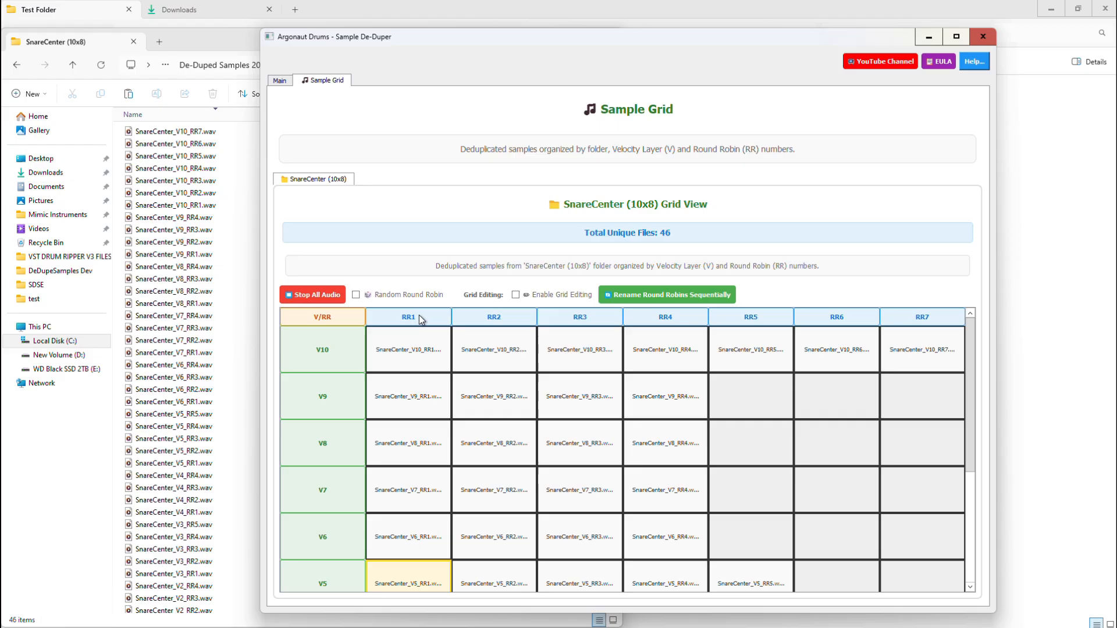
left_click(487, 318)
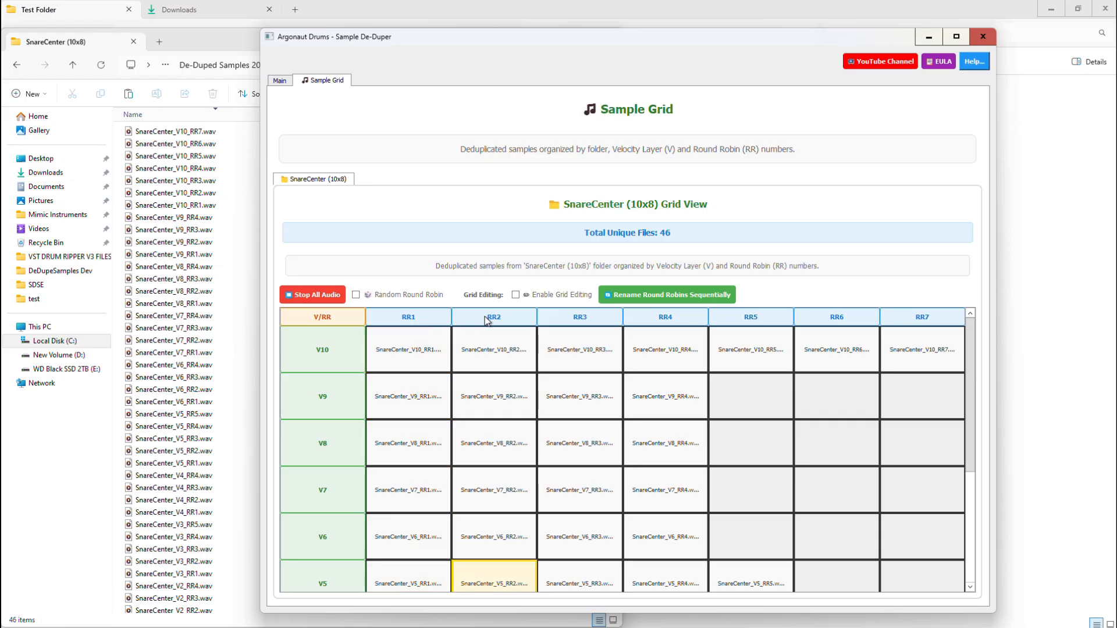
left_click(349, 350)
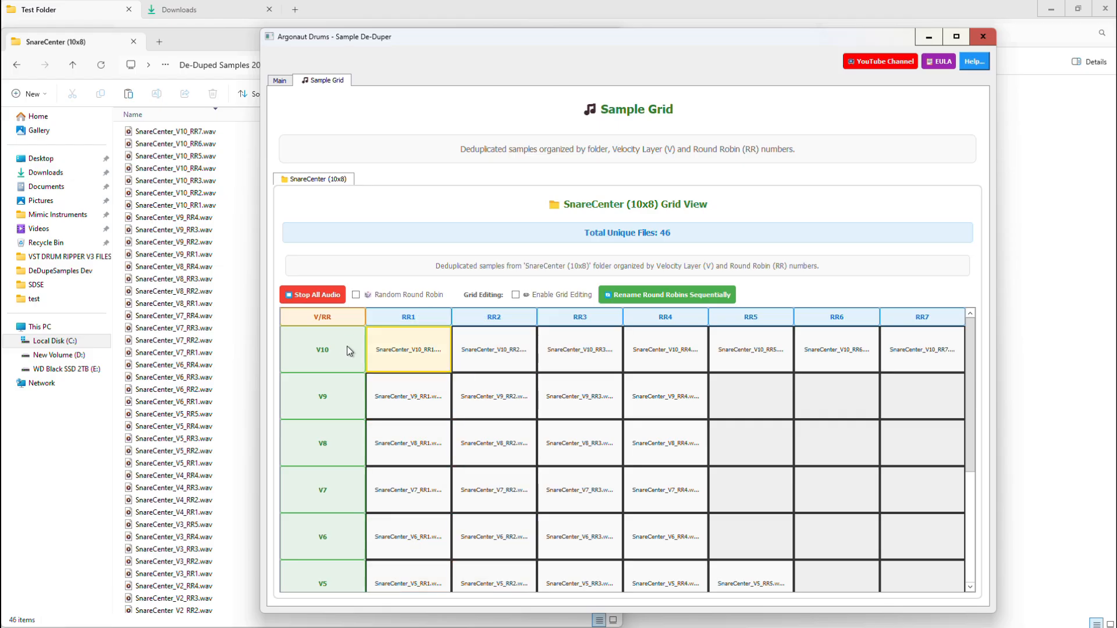
left_click(302, 394)
left_click(300, 449)
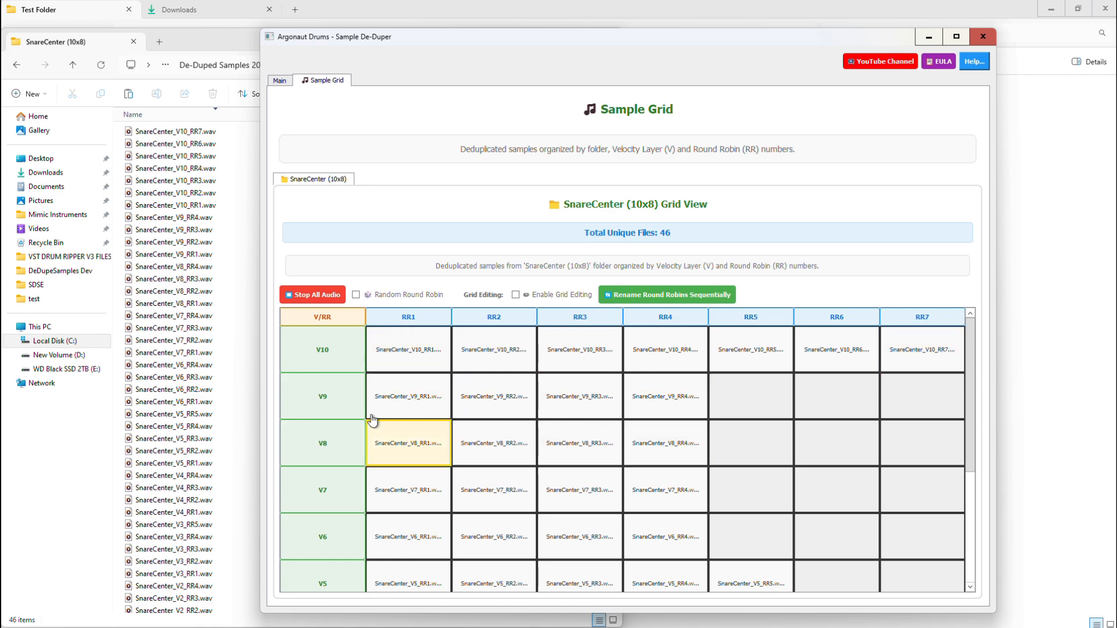
- Audition the individual V10 samples from RR1 to RR4, and replay RR2 and RR3 to compare them
left_click(383, 346)
left_click(477, 355)
left_click(560, 354)
left_click(650, 352)
left_click(515, 351)
left_click(574, 353)
left_click(498, 357)
- Enable grid editing and permanently delete the SnareCenter_V10_RR2.wav sample, confirming the deletion
left_click(515, 295)
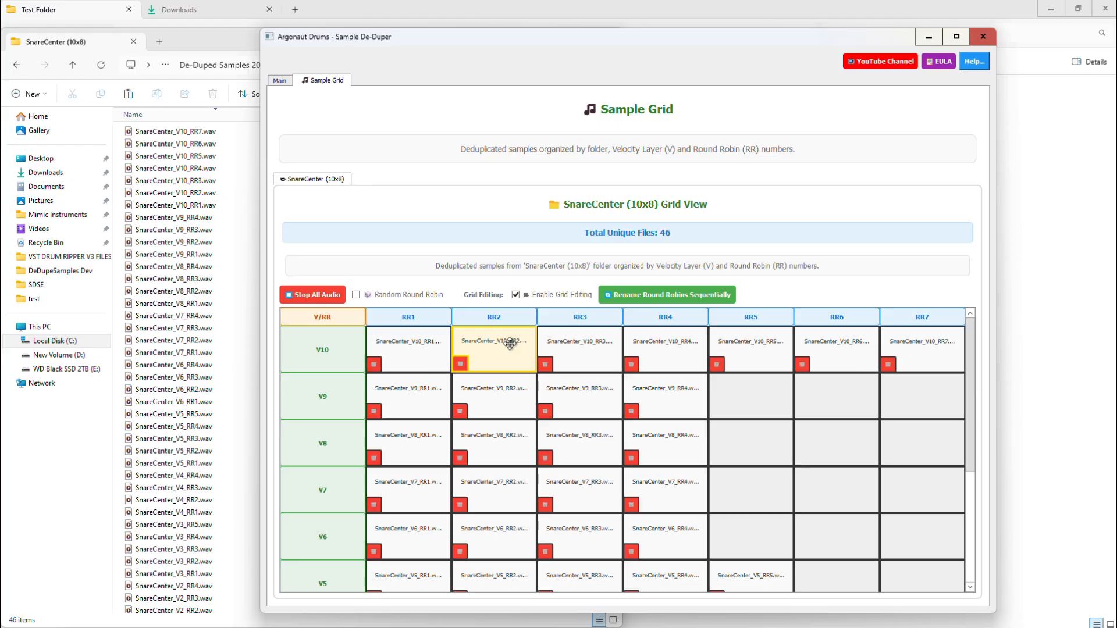
left_click(461, 365)
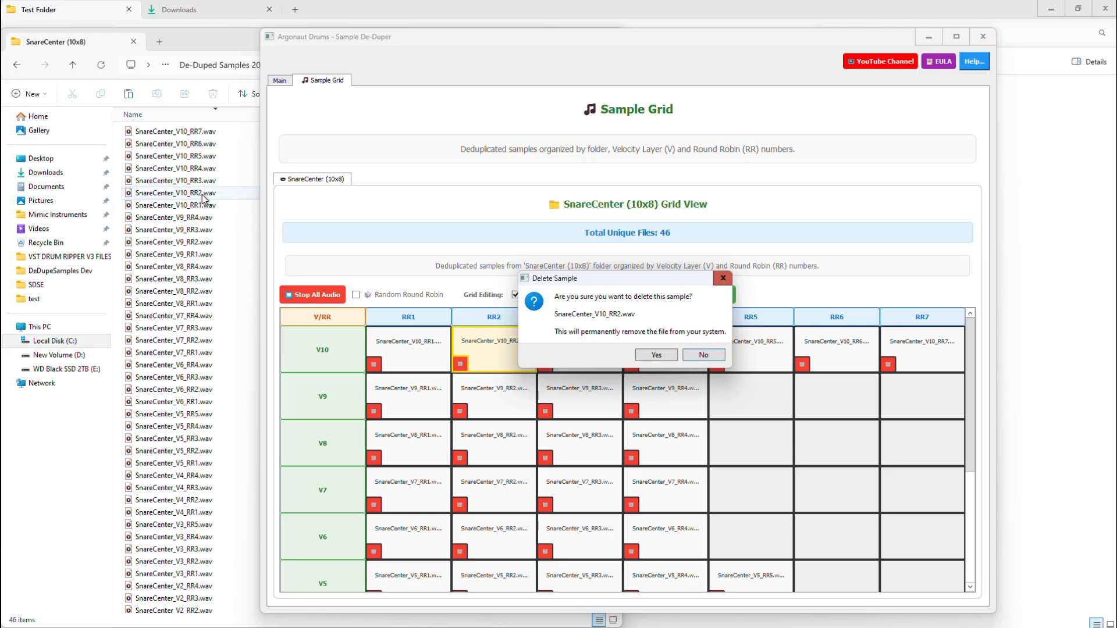
left_click(656, 355)
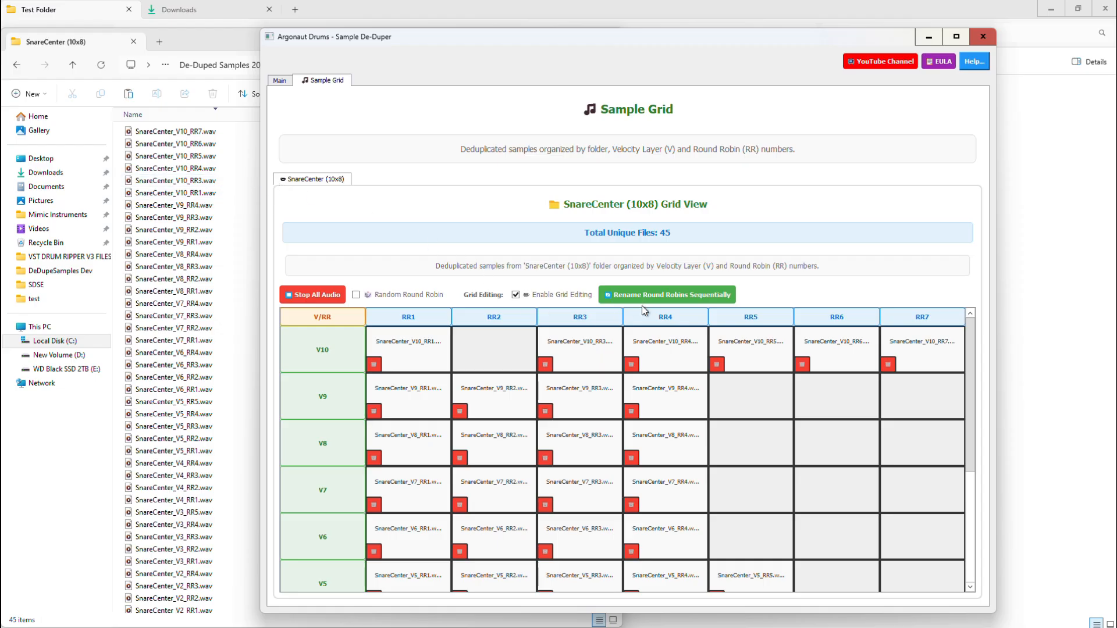
- Rename the round robins in SnareCenter (10x8) sequentially to close the numbering gap, and dismiss the completion message
left_click(683, 301)
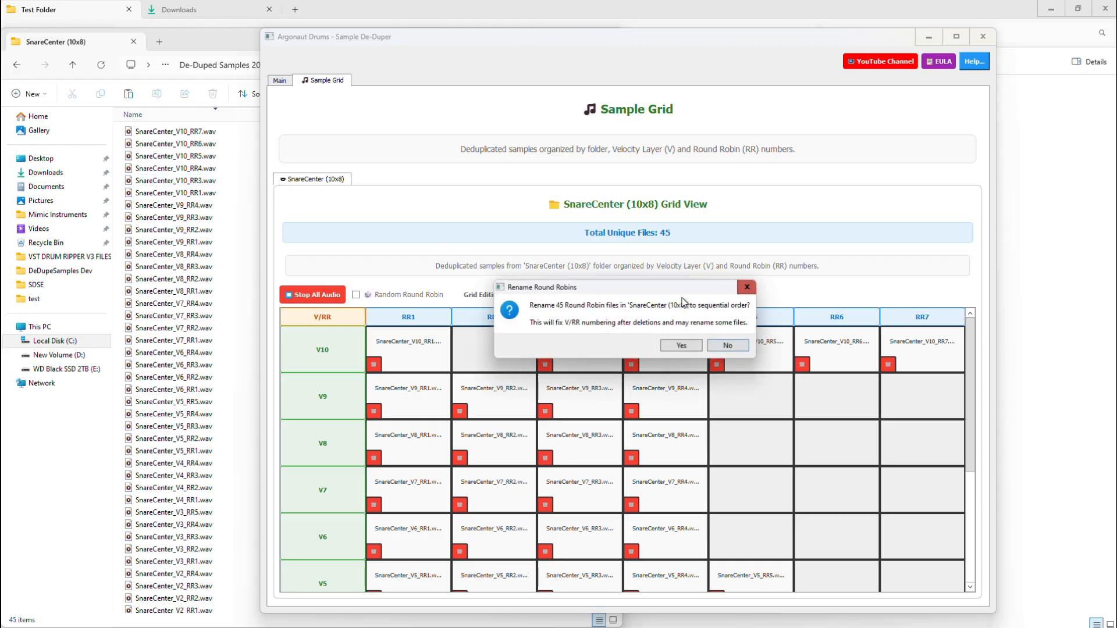
left_click(684, 346)
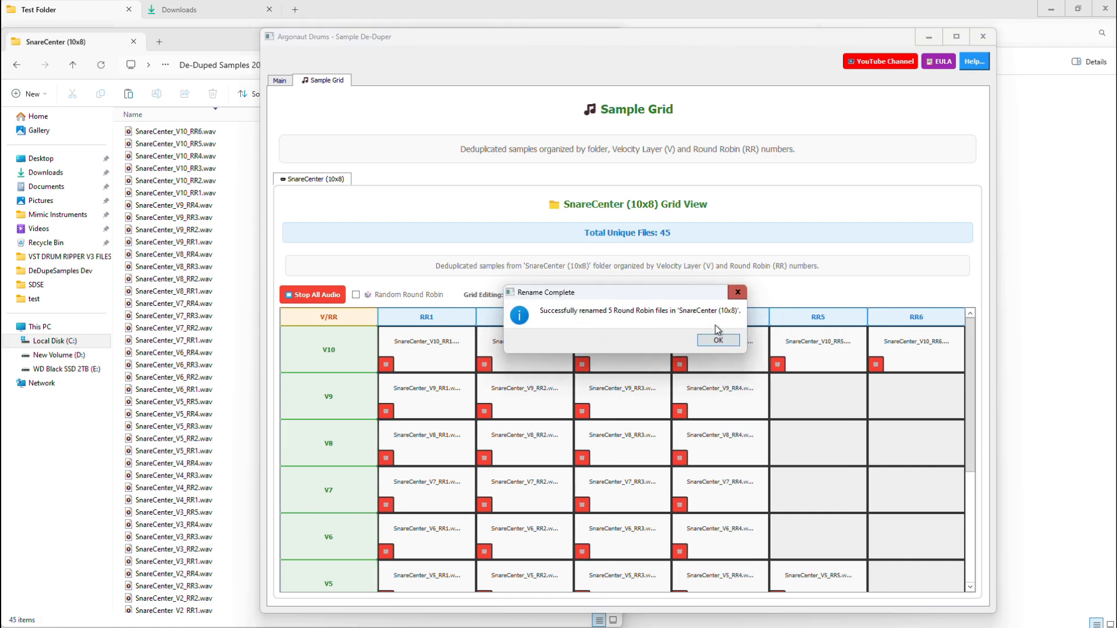
left_click(719, 342)
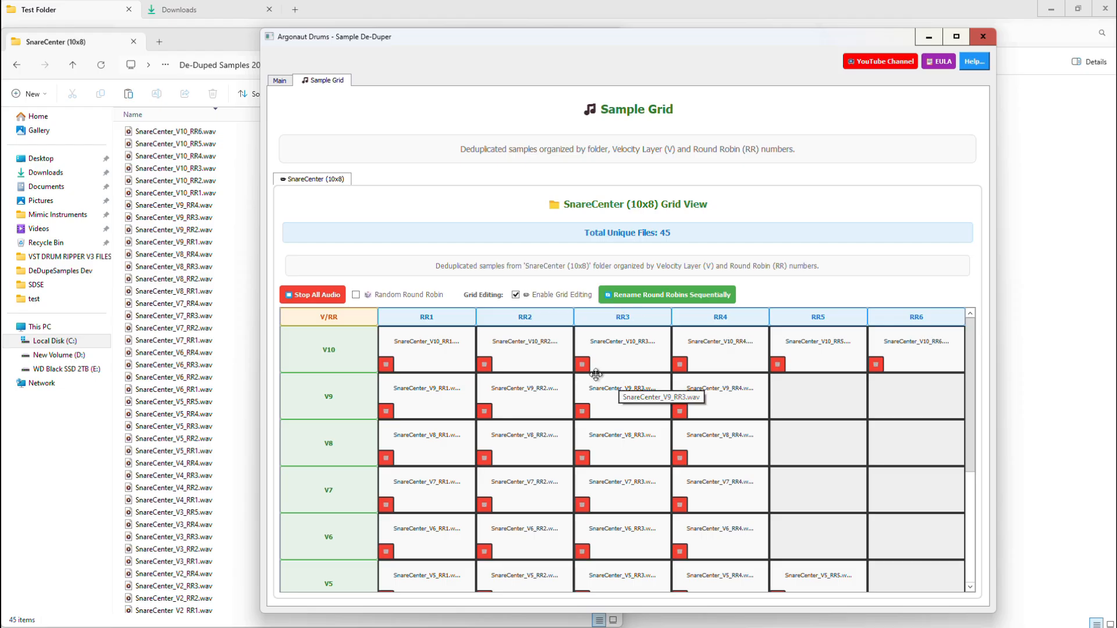
- Return to the main deduplication settings, and narrow and reposition the window so the folder listing behind it shows more columns
left_click(281, 82)
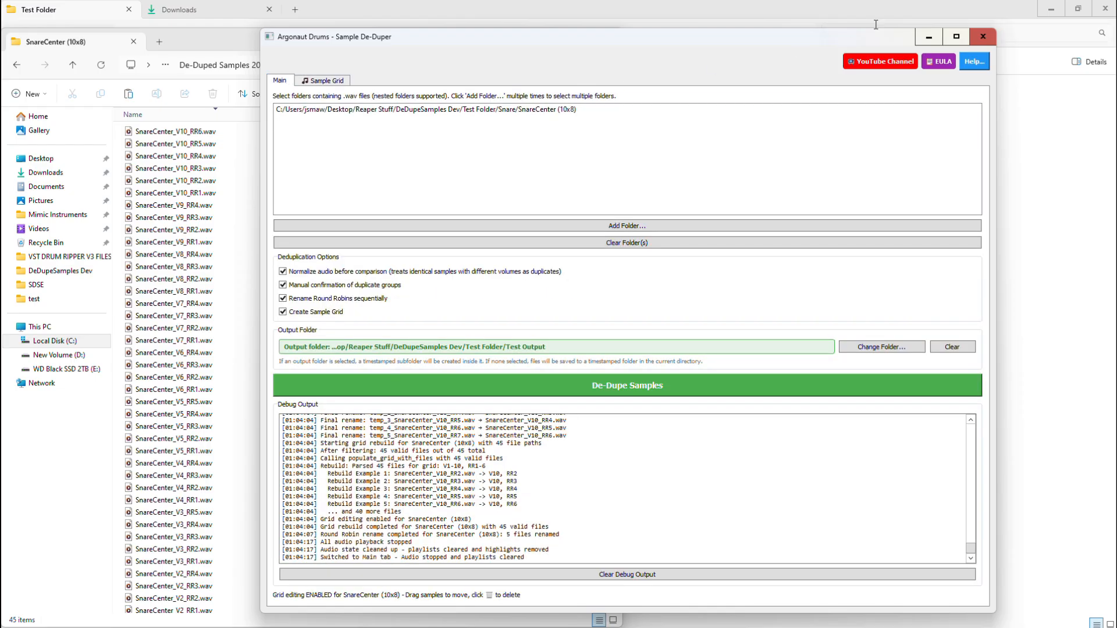
left_click_drag(997, 102, 757, 105)
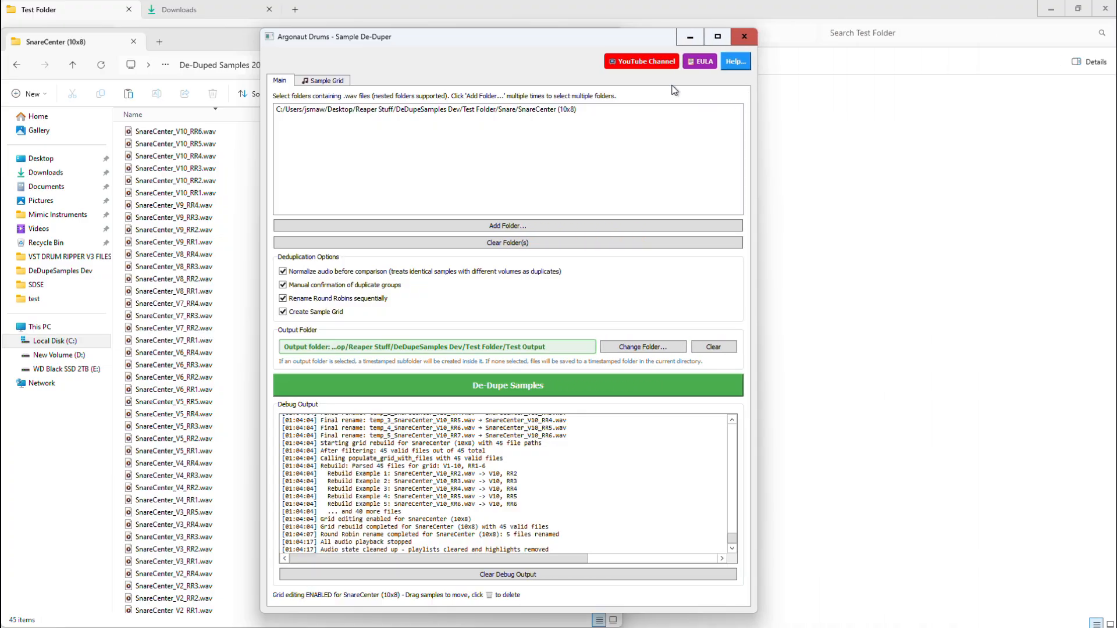
left_click_drag(426, 38, 551, 47)
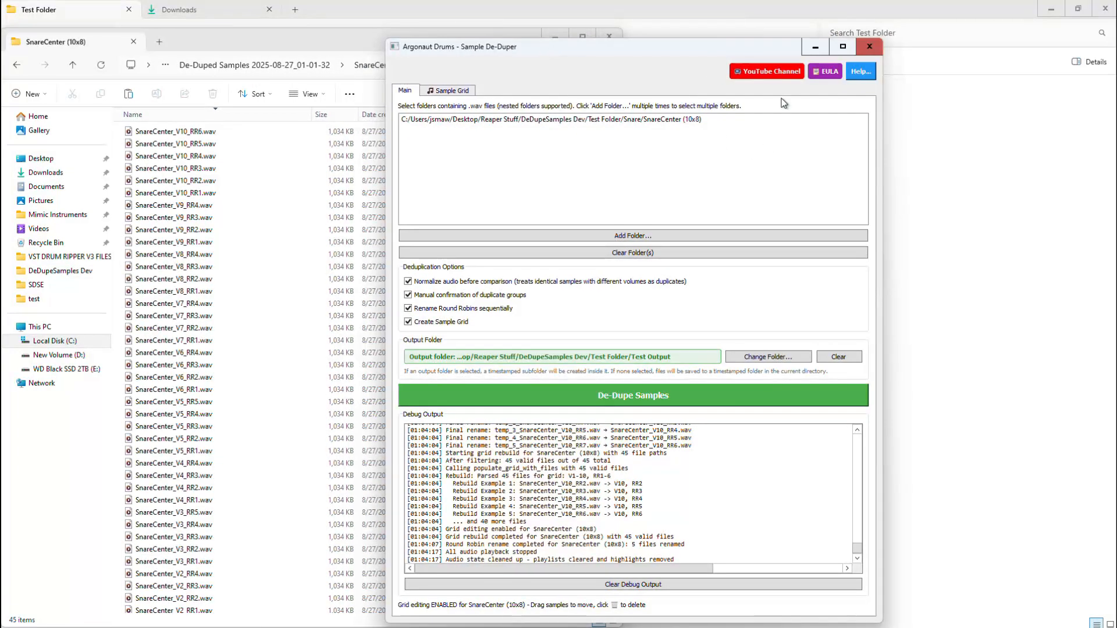
- Look through the Help & Instructions text down to the troubleshooting section and back, and close the help and Sample De-Duper
left_click(859, 71)
scroll(656, 285, "down", 10)
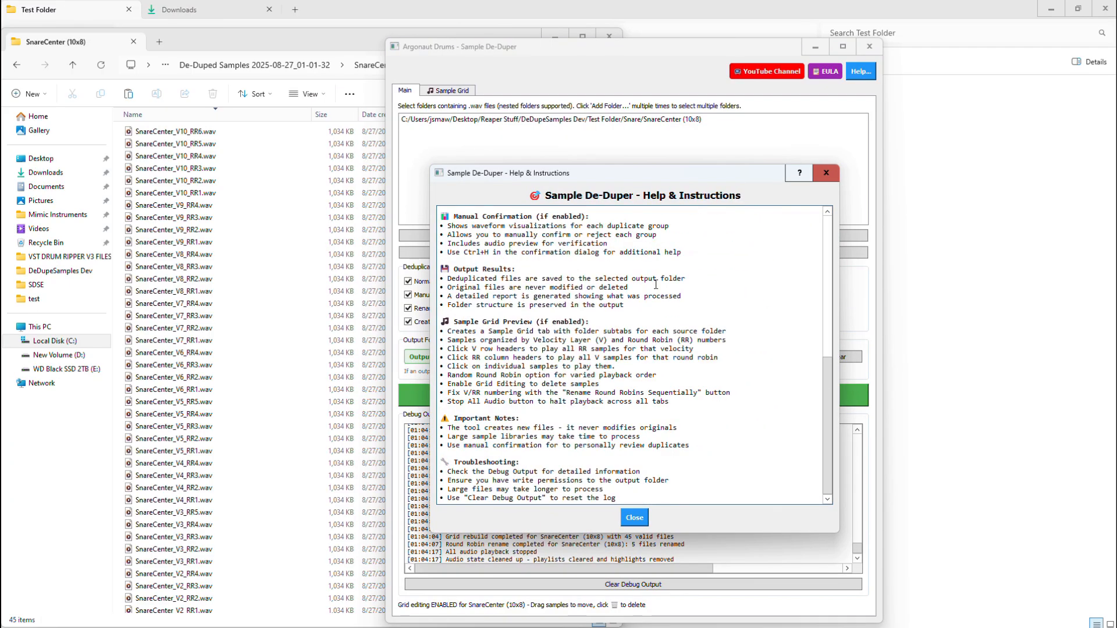
scroll(656, 287, "up", 10)
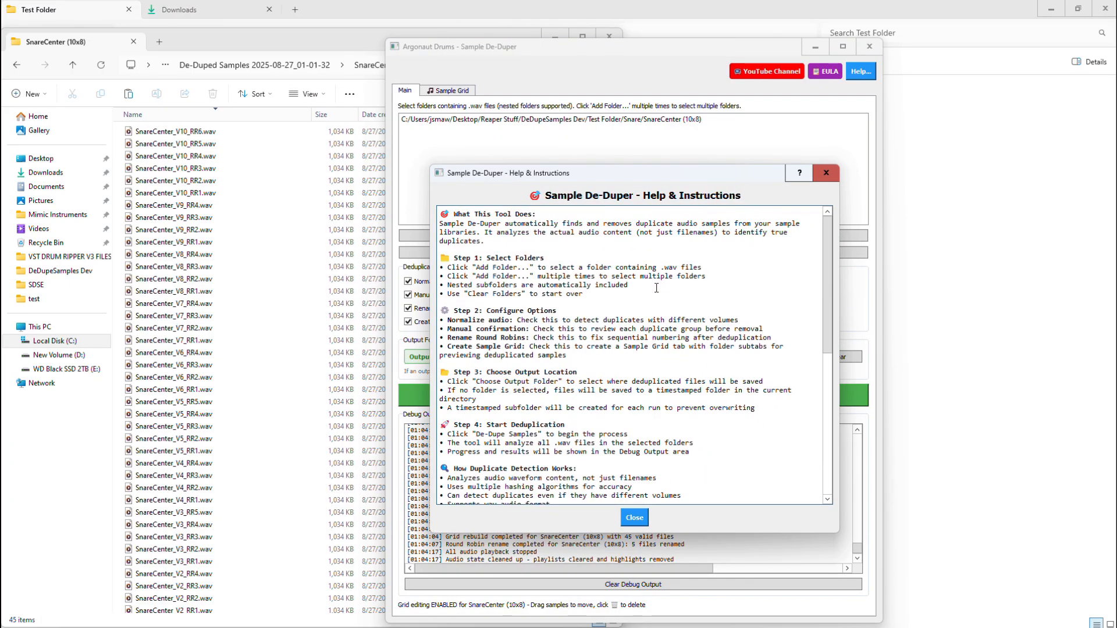
left_click(821, 170)
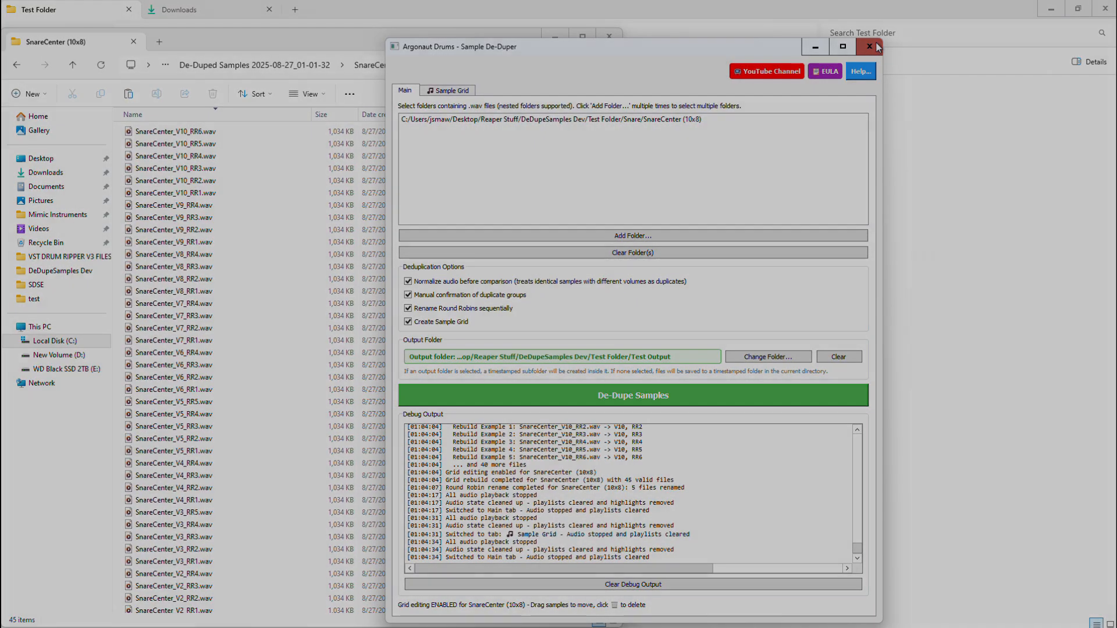
left_click(877, 48)
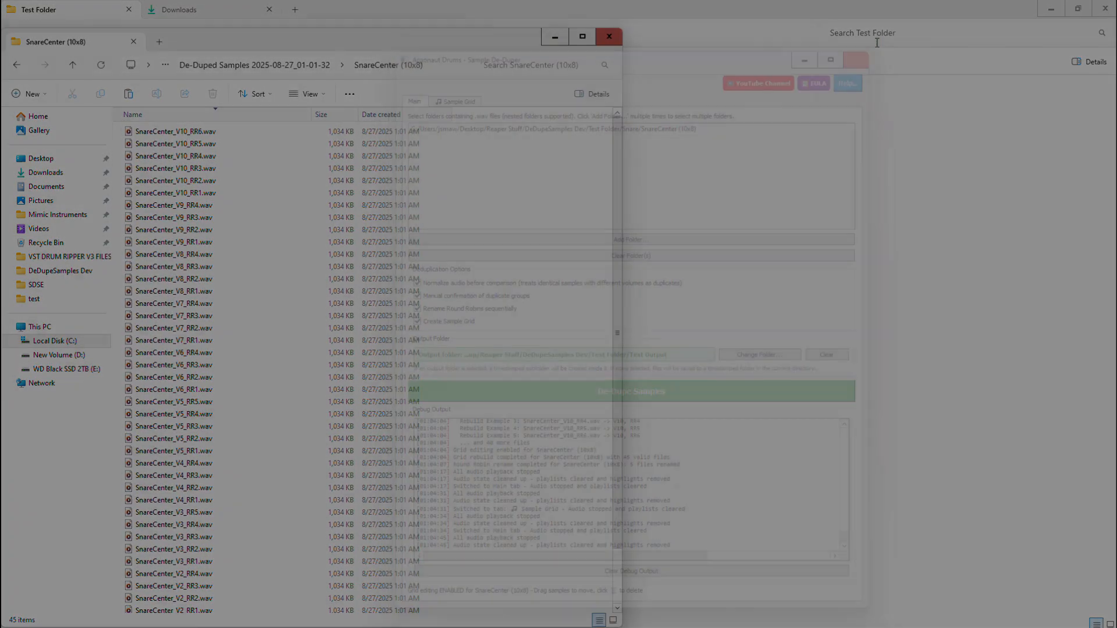